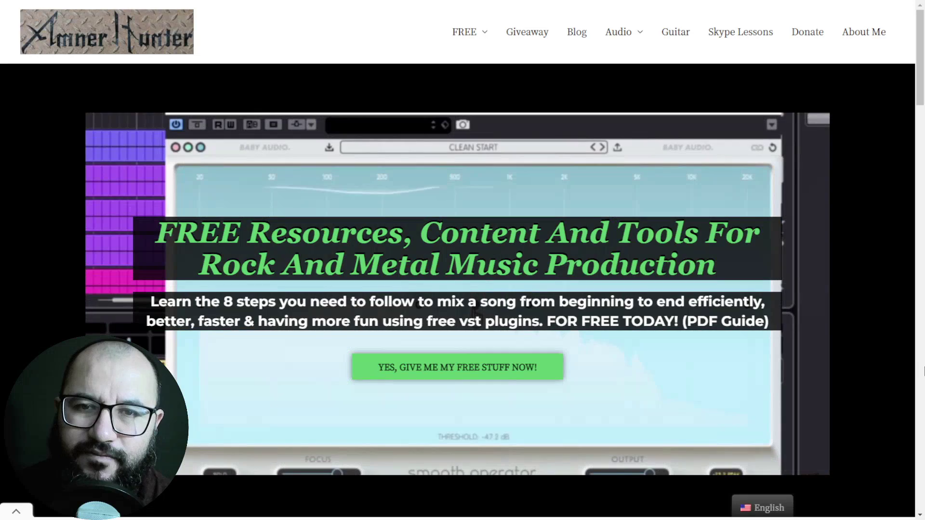
Step: Leave the Amner Hunter free-resources page and go back to the REAPER project with the Gtr L track
mouse_move(478, 40)
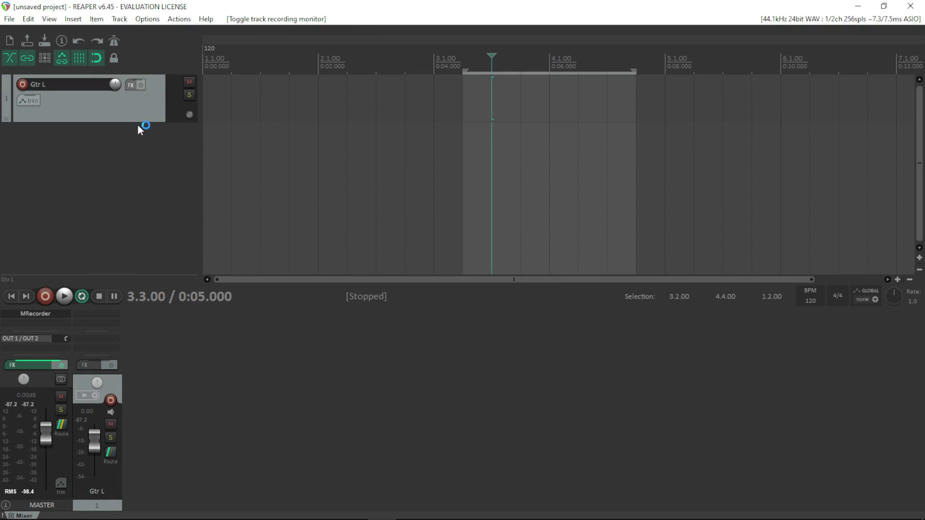
Step: Add the MT-PowerDrumKit (MANDA AUDIO) instrument to the Gtr L track's FX chain, filtering plugins by 'mt'
click(137, 117)
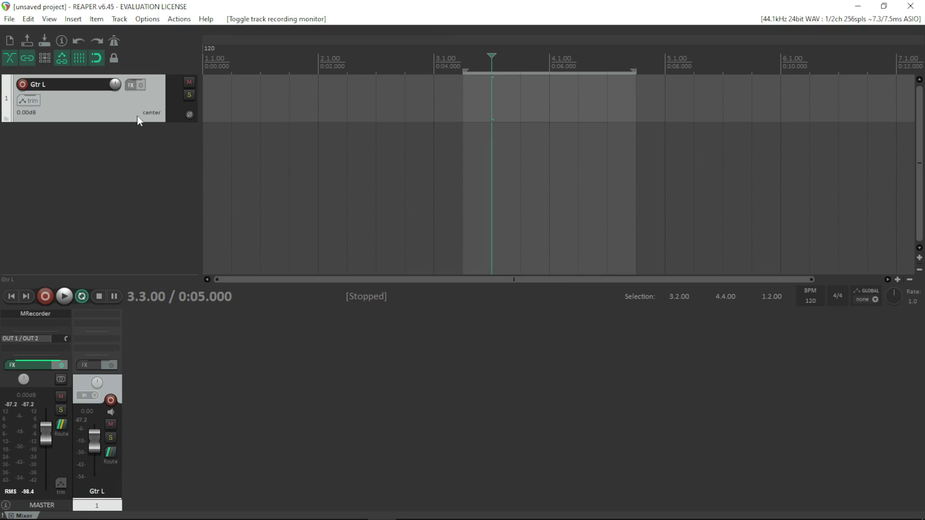
click(140, 85)
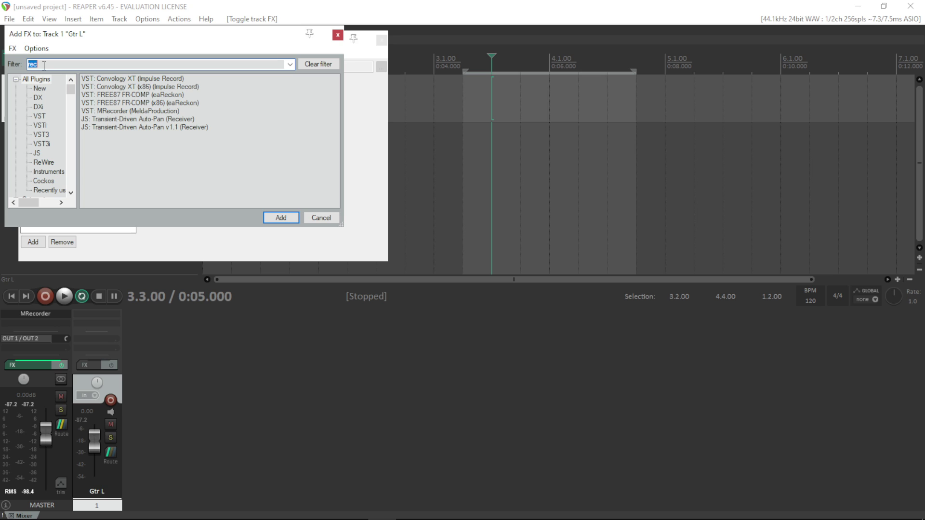
text(mt)
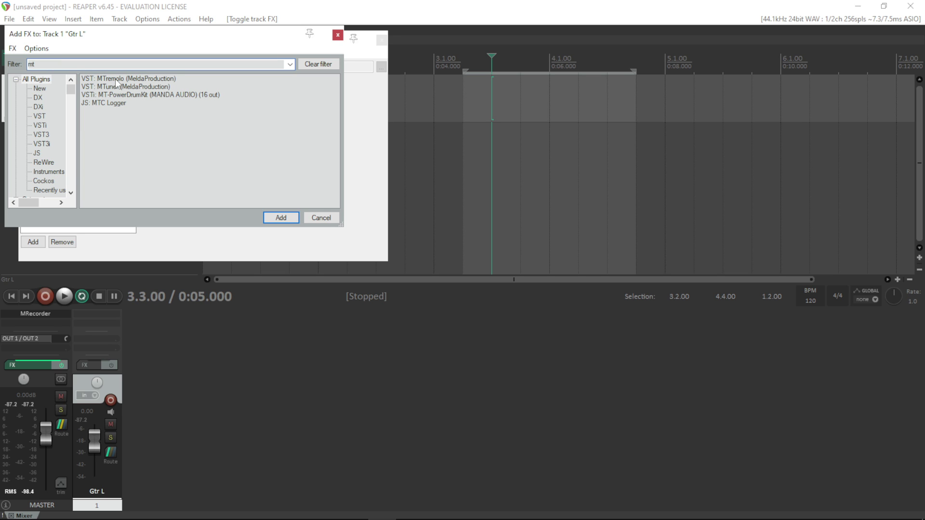
click(140, 96)
click(282, 217)
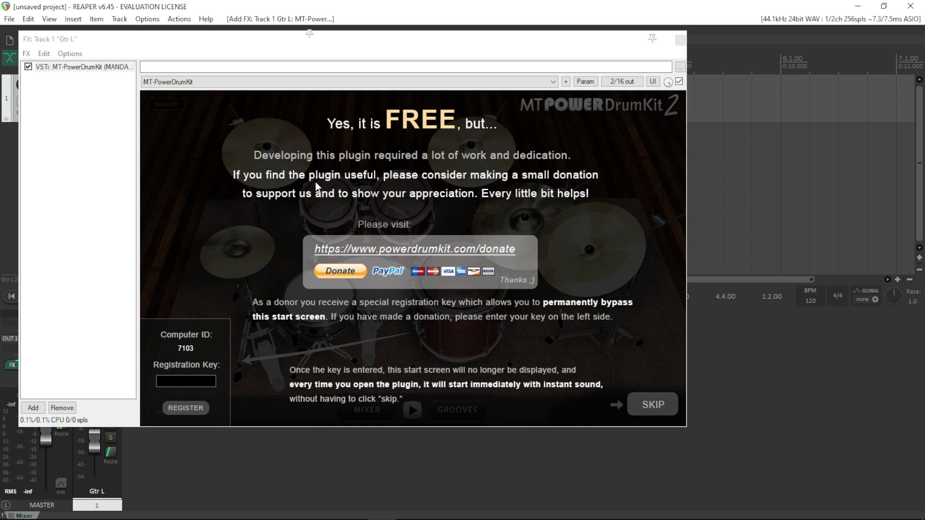
Step: Skip the plugin's donation screen, audition the kick and snare, and move the plugin window up-right
click(651, 407)
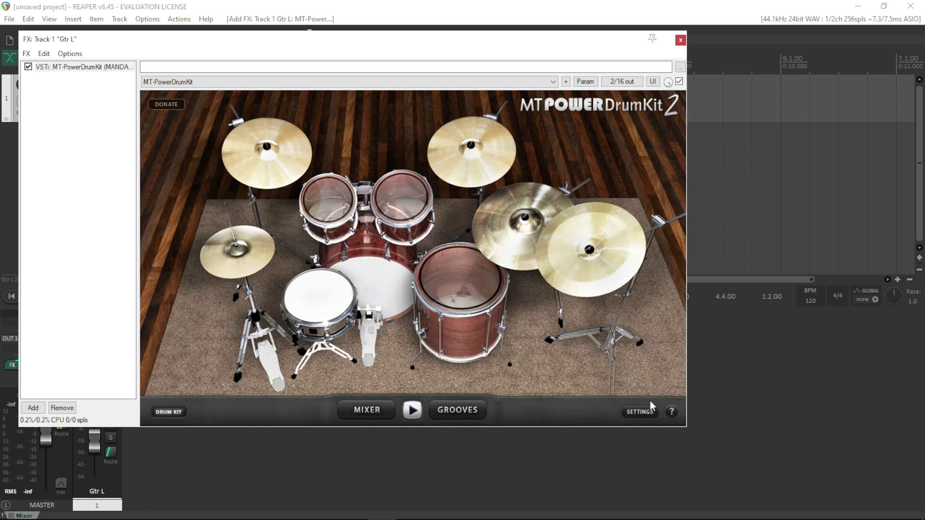
click(374, 288)
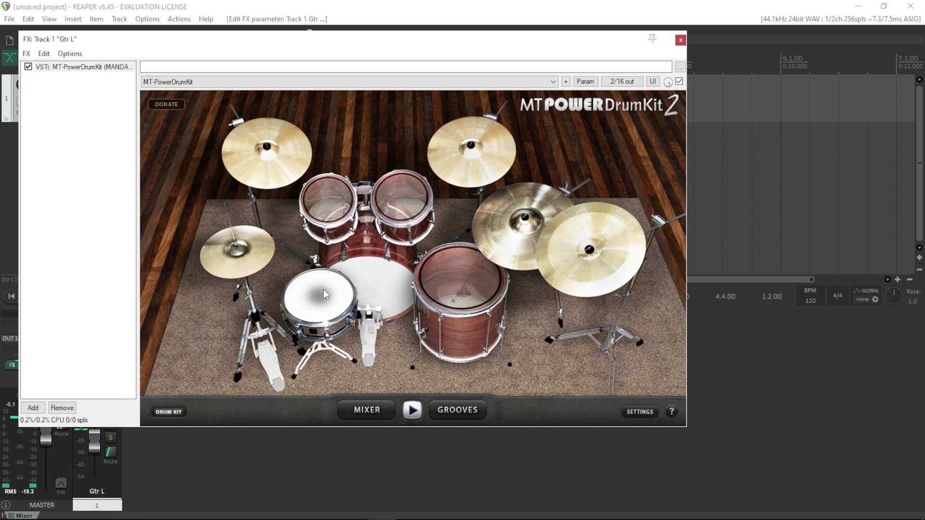
click(323, 289)
click(394, 291)
drag(479, 41, 622, 20)
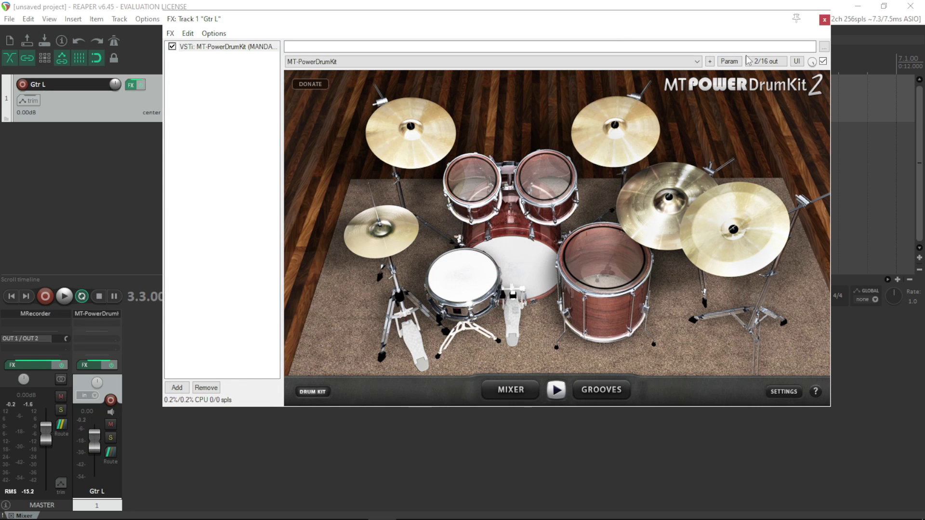
Step: Rename the Gtr L track to 'Drums' and audition the snare
double_click(97, 490)
text(Drums)
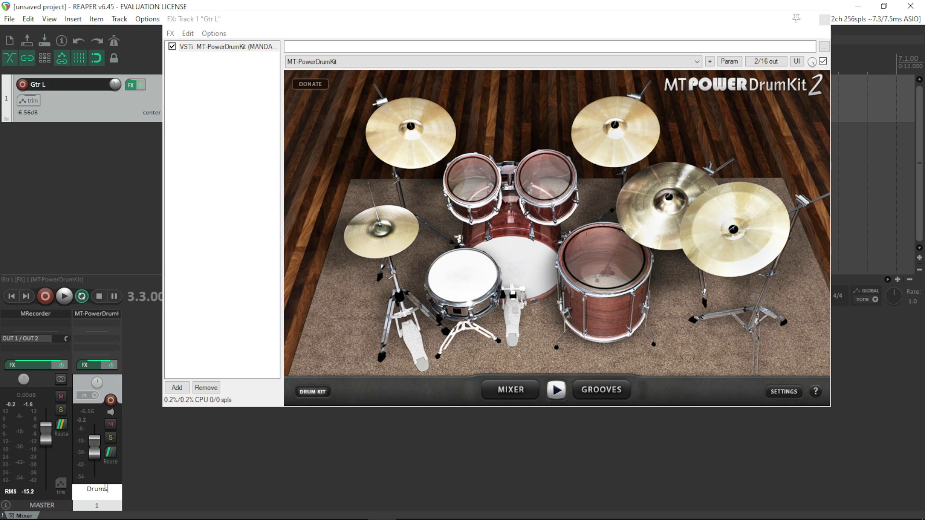
key(Return)
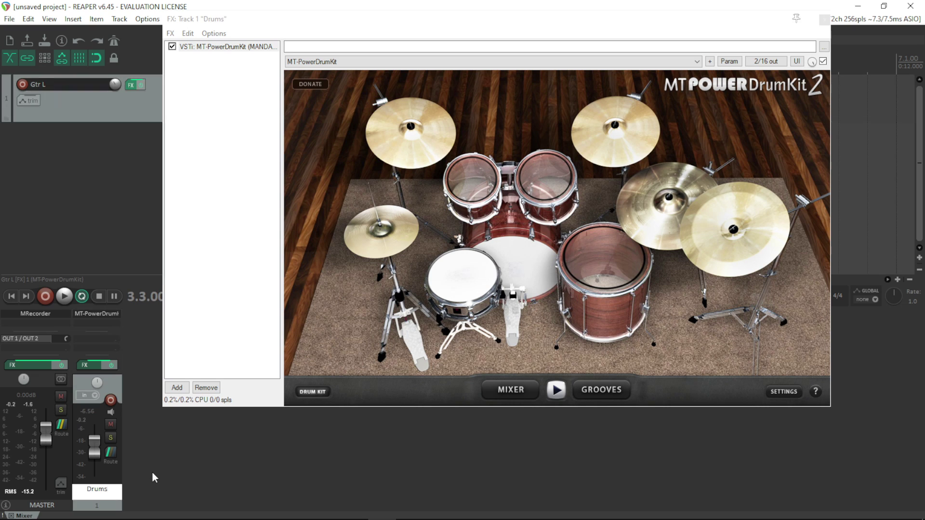
click(436, 287)
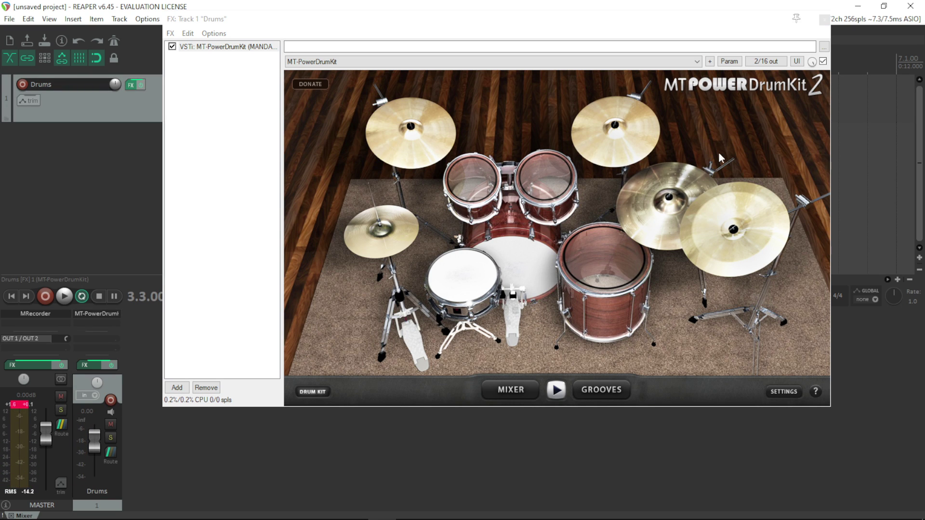
Step: Lower the drum kit's MASTER fader in its internal mixer twice, auditioning drums in between
click(512, 391)
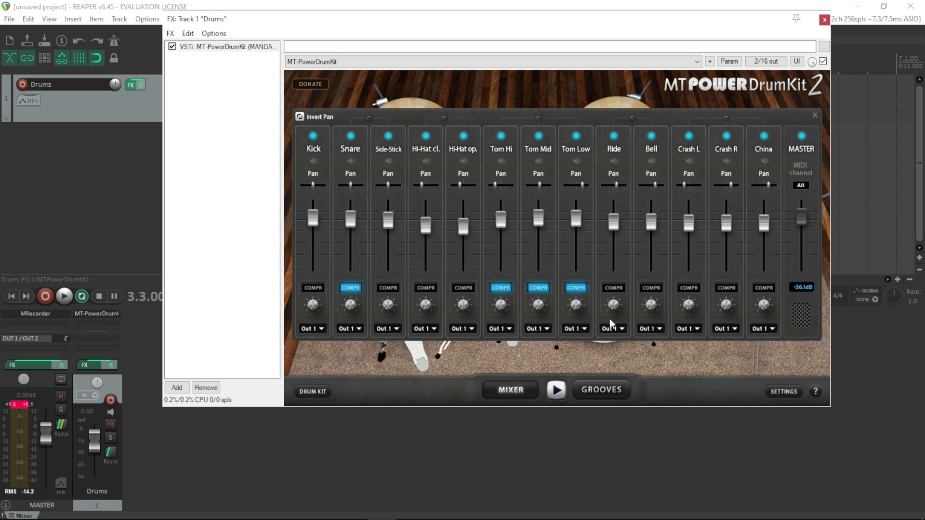
drag(808, 219, 805, 234)
click(814, 115)
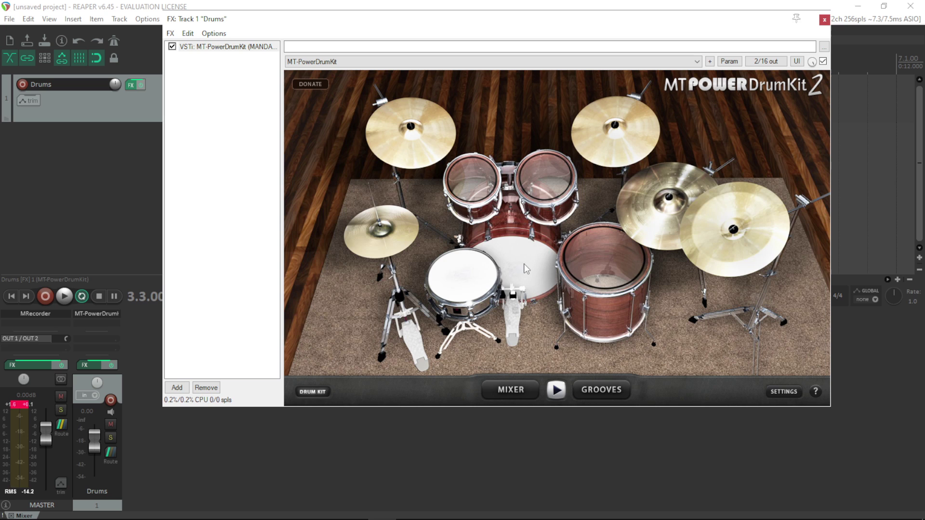
click(506, 267)
click(479, 273)
click(510, 389)
drag(796, 241, 800, 246)
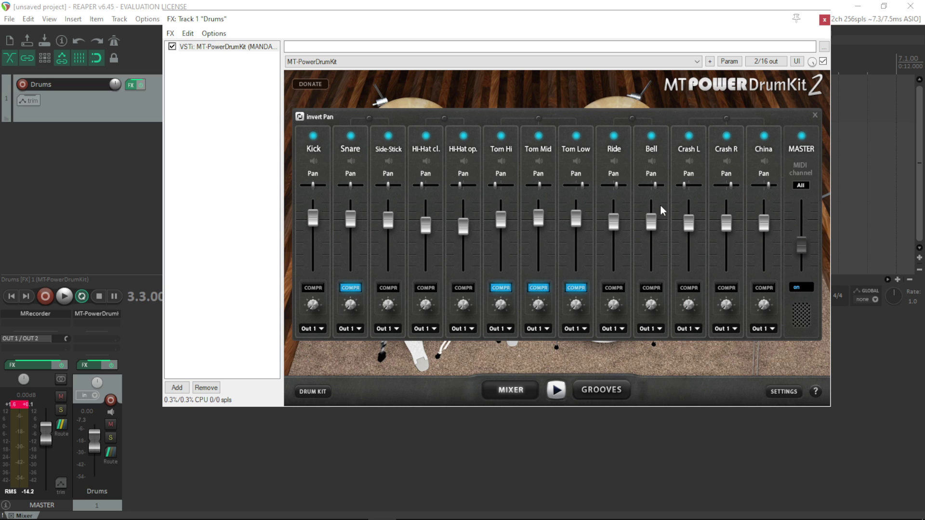
click(815, 115)
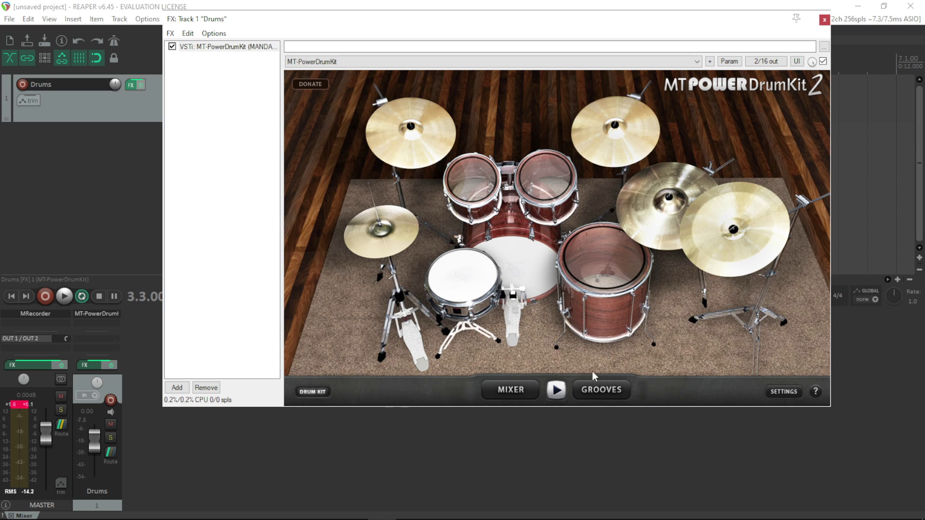
Step: Pick the 8th Closed Hi-Hat (160-250 bpm) grooves, try soft/normal/heavy velocity, then close the plugin
click(600, 388)
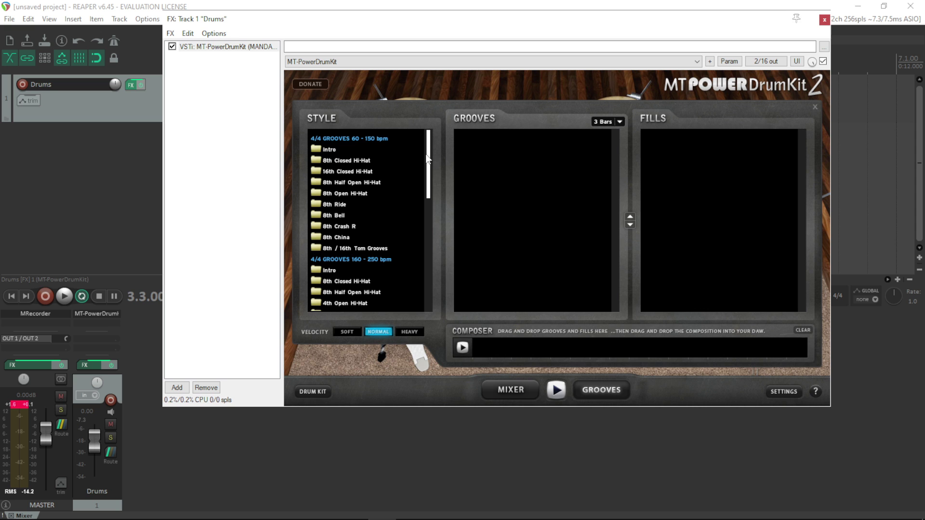
mouse_move(427, 159)
mouse_down()
mouse_move(428, 272)
mouse_move(428, 153)
mouse_up()
scroll(423, 193, down, 1)
click(353, 248)
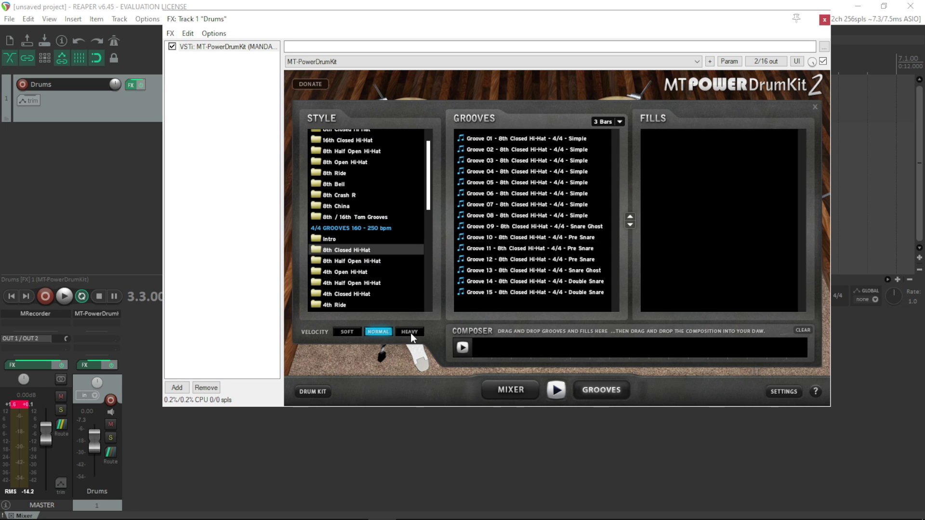
click(347, 333)
click(378, 332)
click(410, 332)
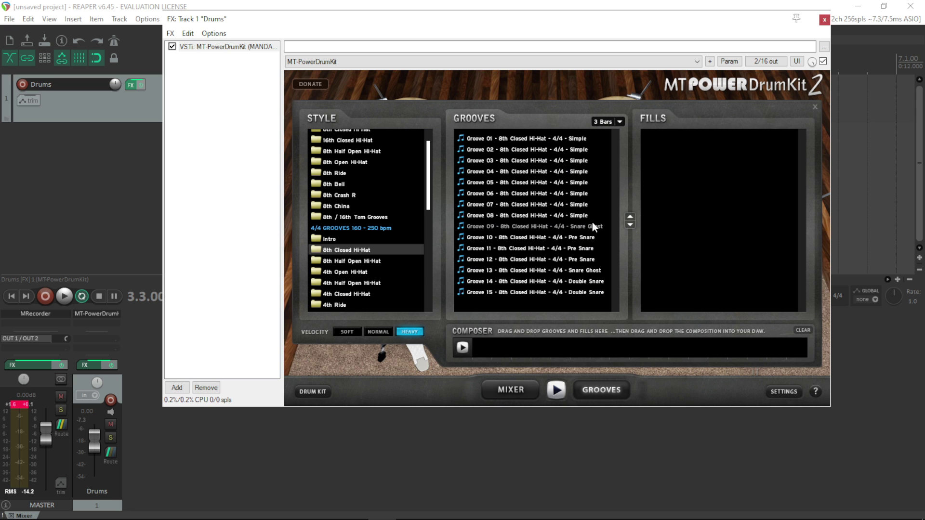
click(814, 108)
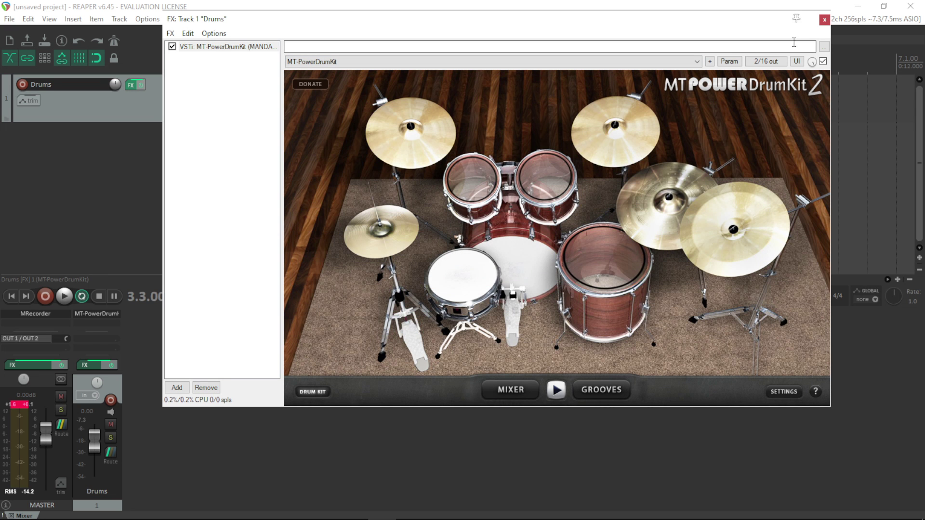
click(824, 20)
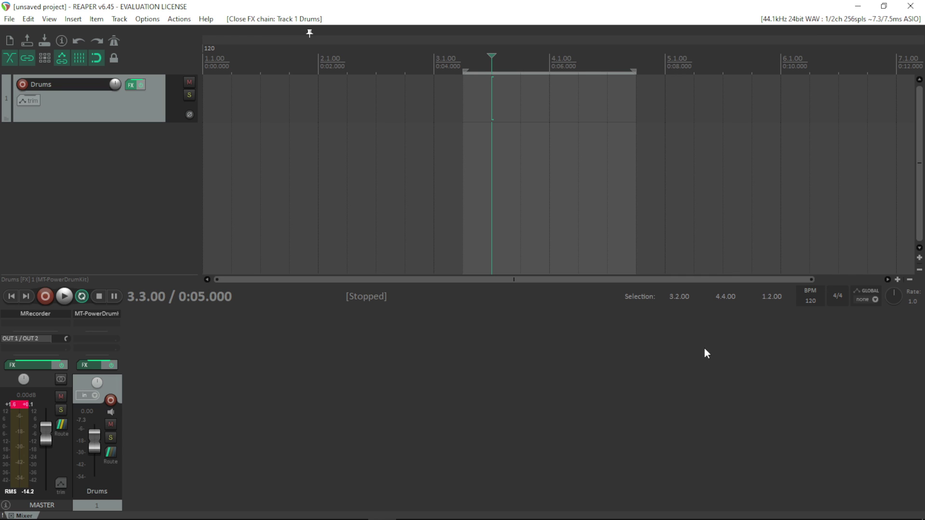
key(space)
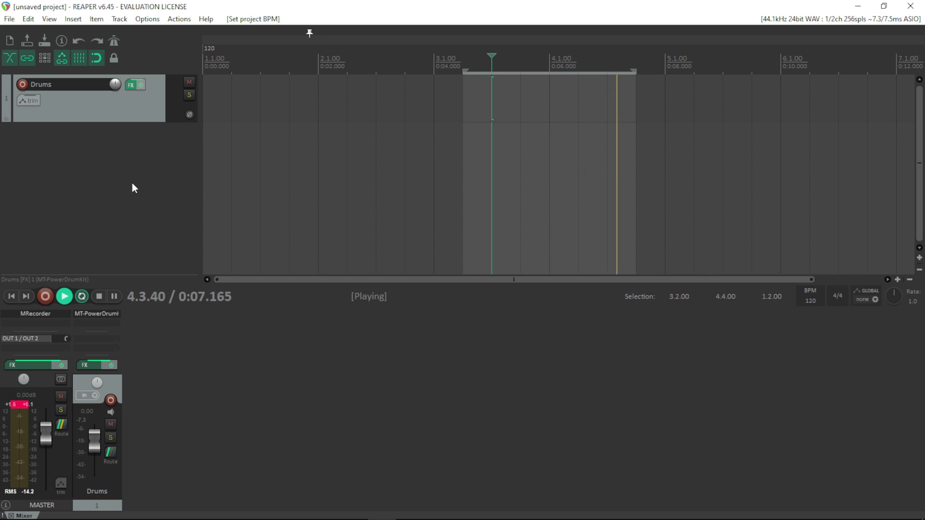
click(875, 300)
right_click(774, 302)
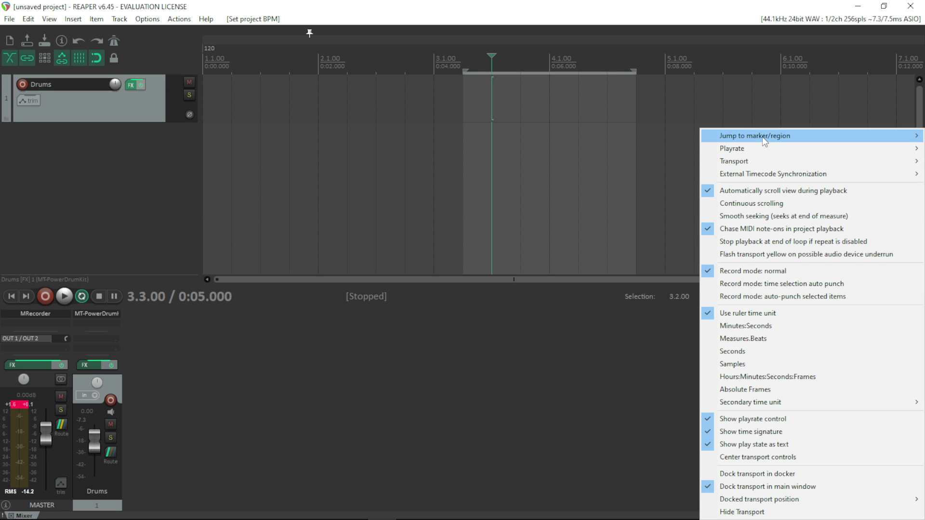
click(812, 300)
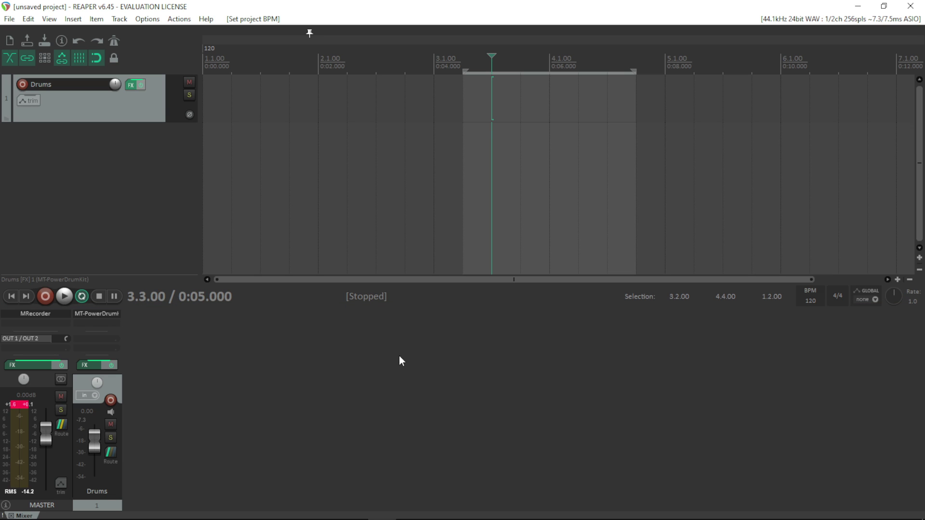
Step: Colour the Drums track deep blue, make it taller, and reopen its MT-PowerDrumKit window
right_click(106, 507)
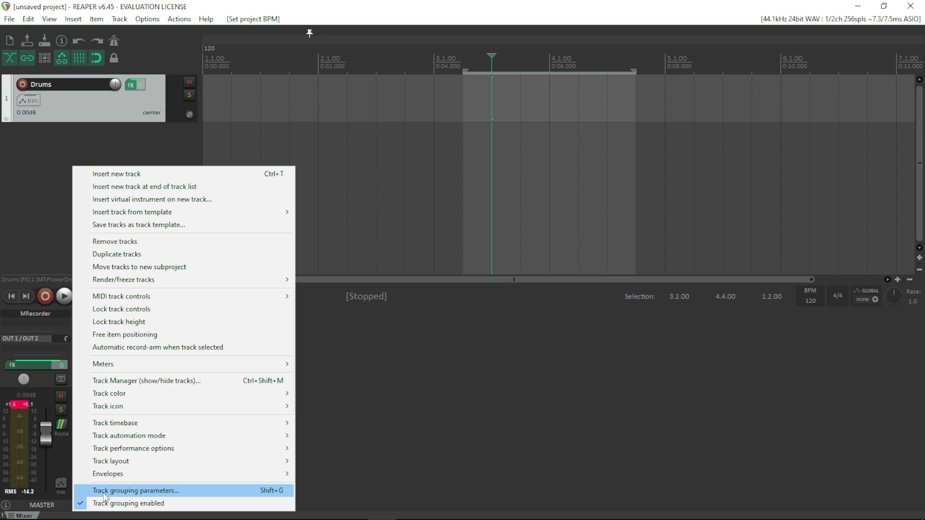
mouse_move(191, 395)
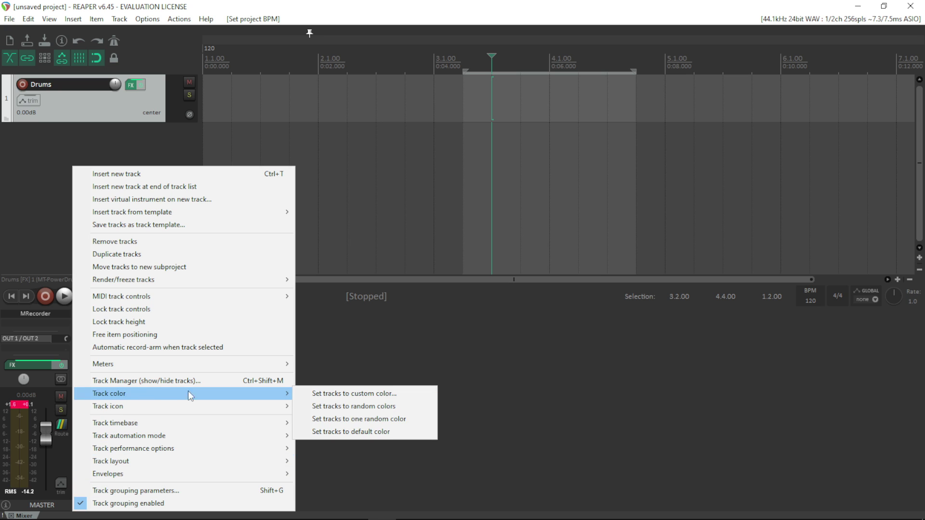
click(344, 394)
drag(203, 61, 202, 48)
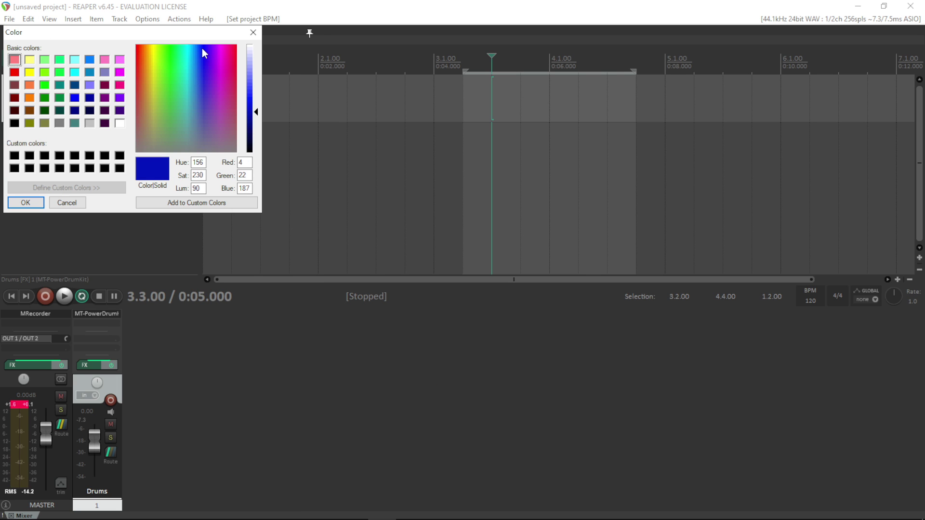
click(26, 203)
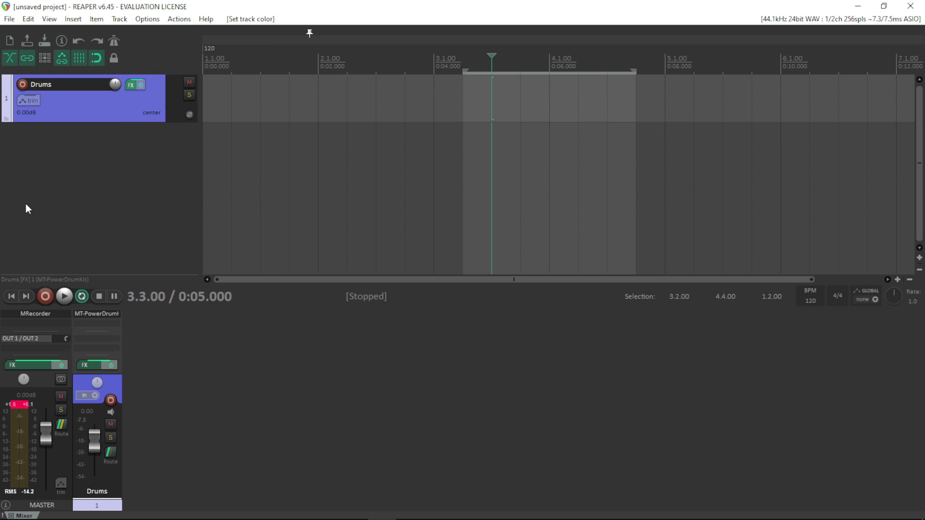
drag(123, 121, 124, 132)
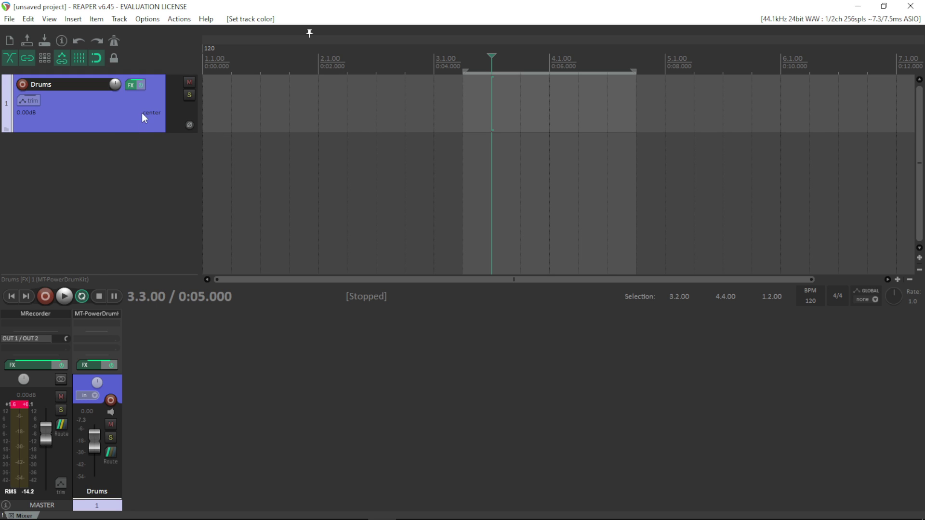
click(137, 85)
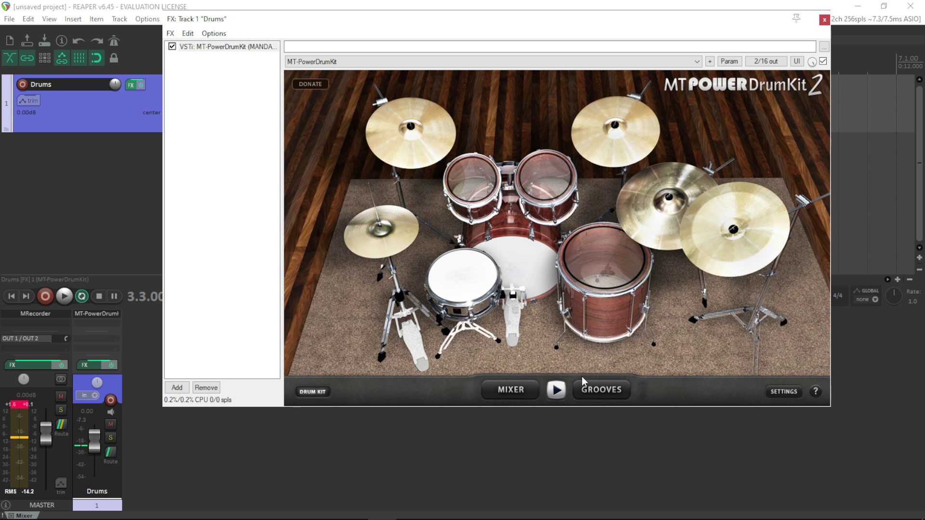
Step: Show the groove library and list the Intro grooves under 4/4 GROOVES 60-150 bpm
click(596, 391)
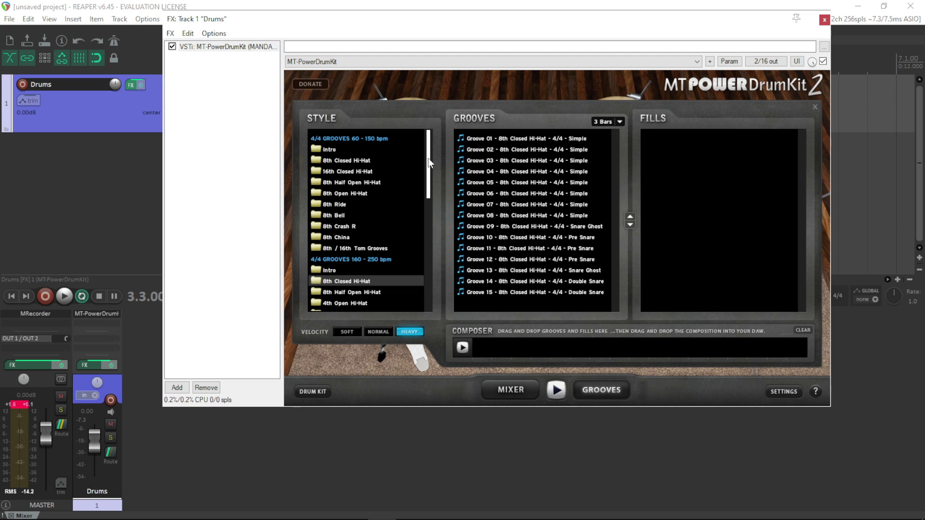
drag(429, 162, 385, 188)
scroll(391, 198, up, 2)
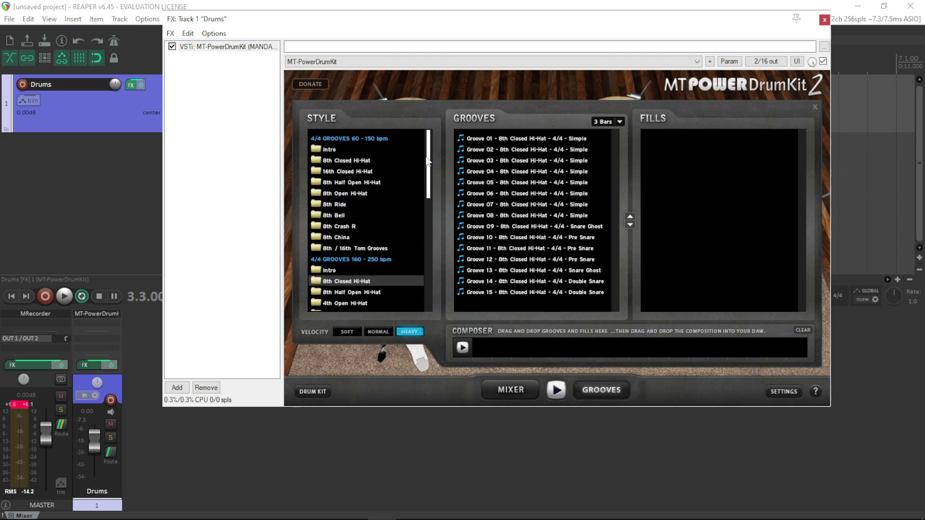
click(349, 152)
Step: Audition Intro grooves 01, 04, 07, 06, 09, 03 and 02, ending back on Intro 01
click(558, 138)
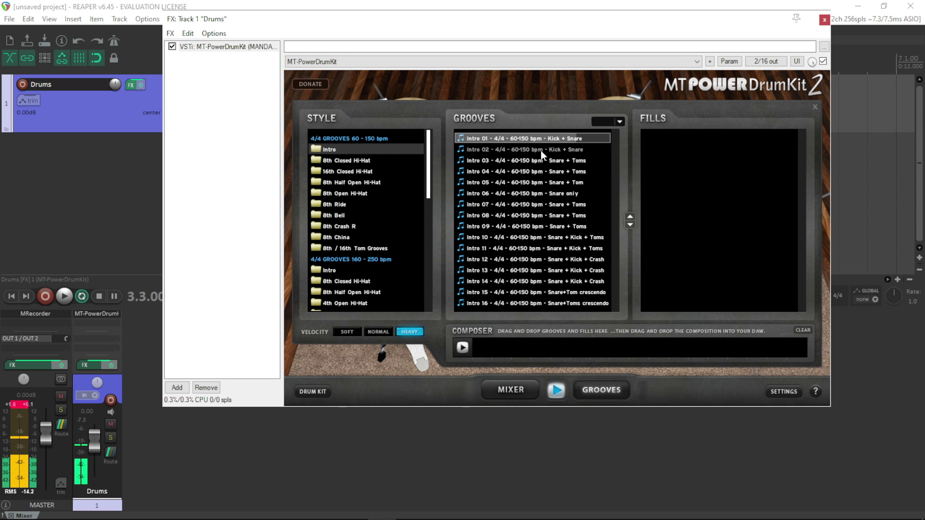
click(519, 173)
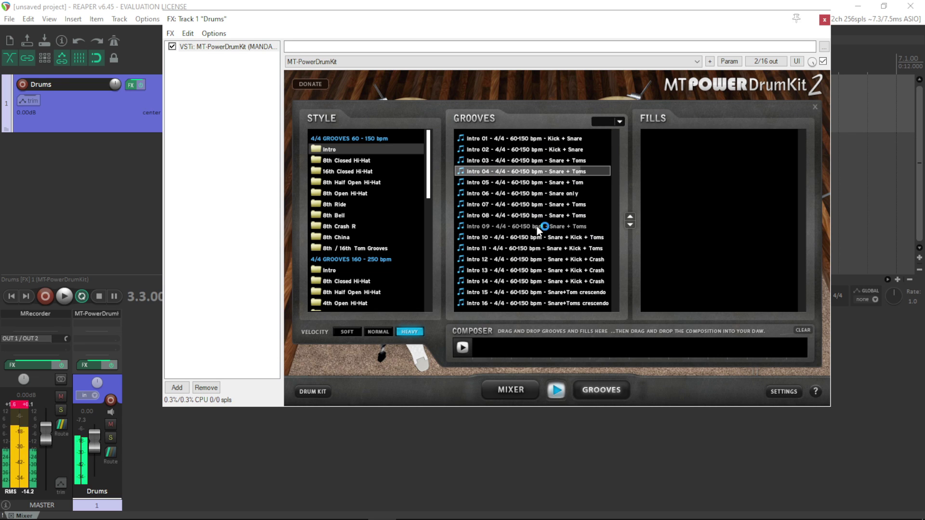
click(530, 205)
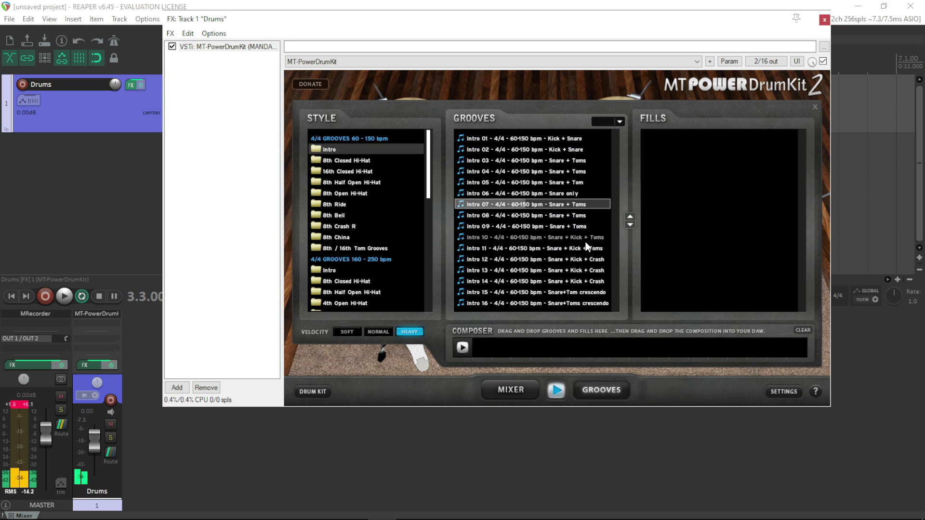
click(534, 193)
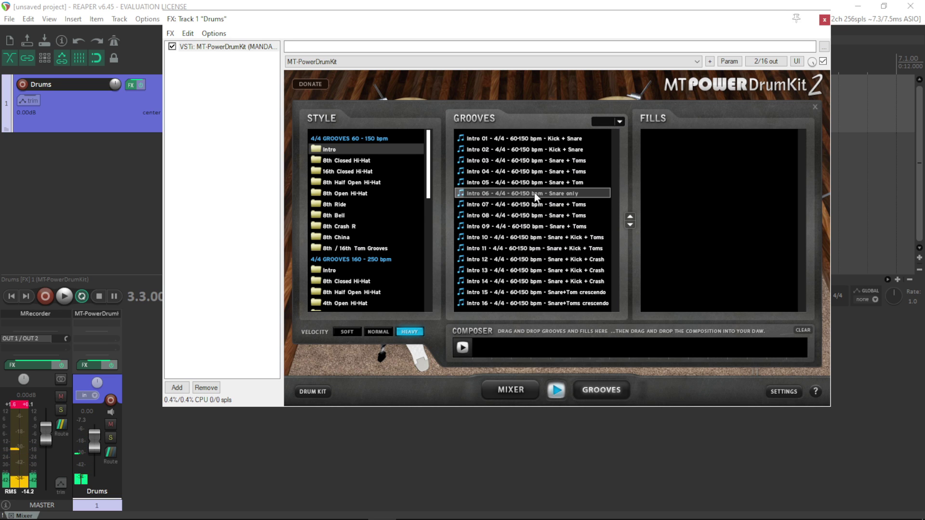
click(534, 224)
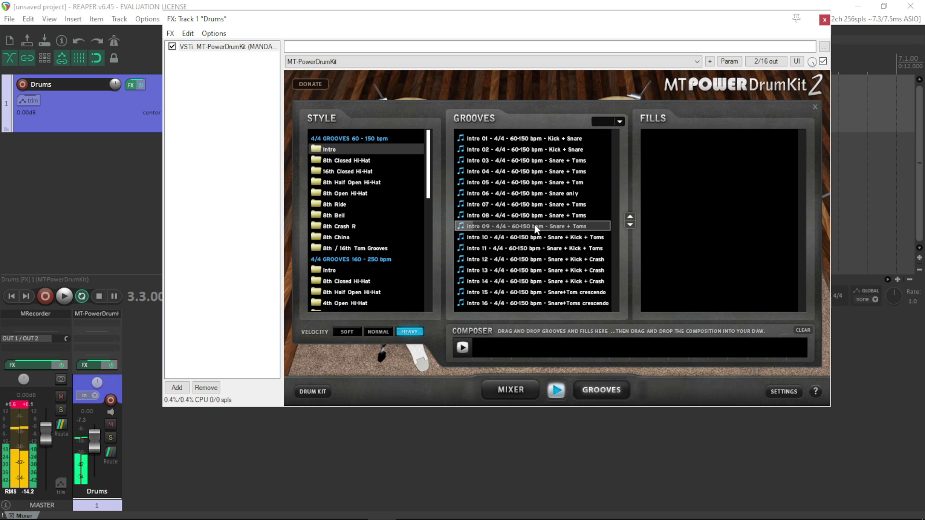
click(516, 160)
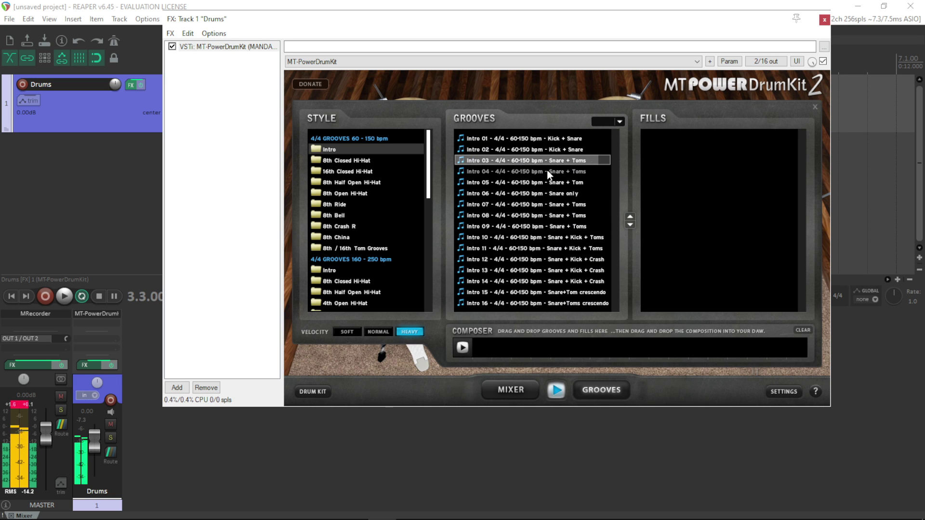
click(534, 151)
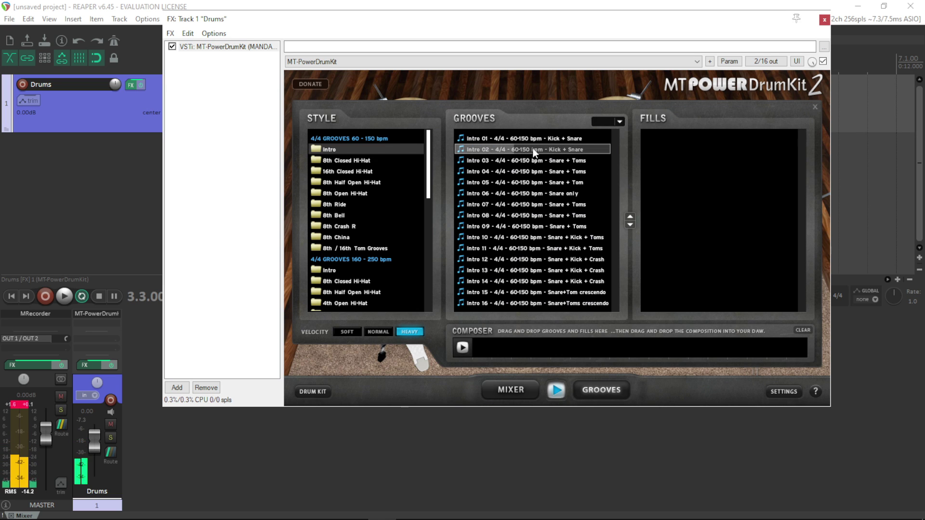
click(534, 139)
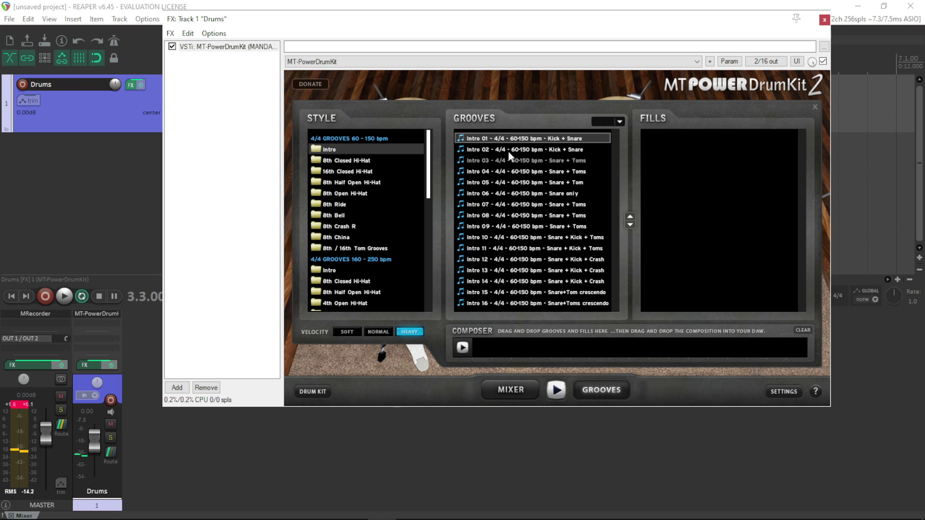
Step: Put Intro 01 in the Composer, then audition 8th Crash R Grooves 01, 04, 07 and 11
drag(512, 206, 480, 346)
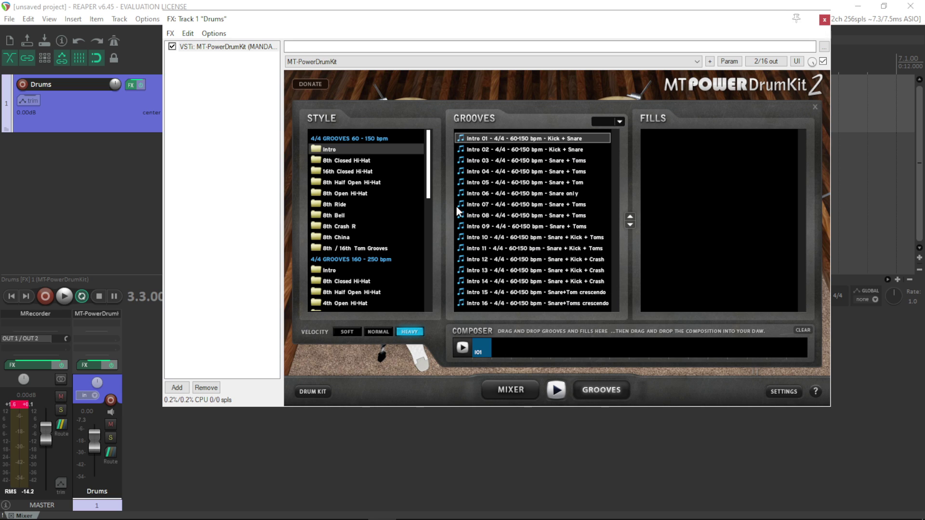
click(458, 350)
click(349, 225)
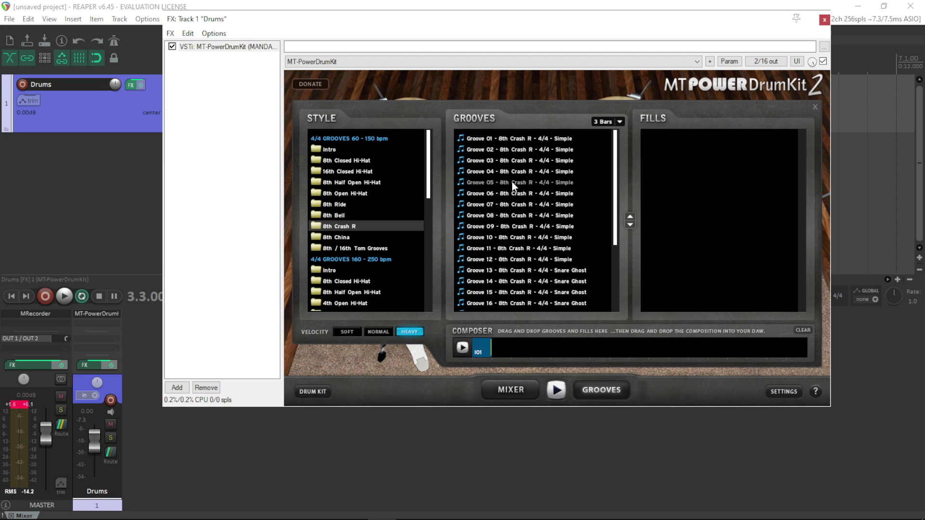
click(526, 138)
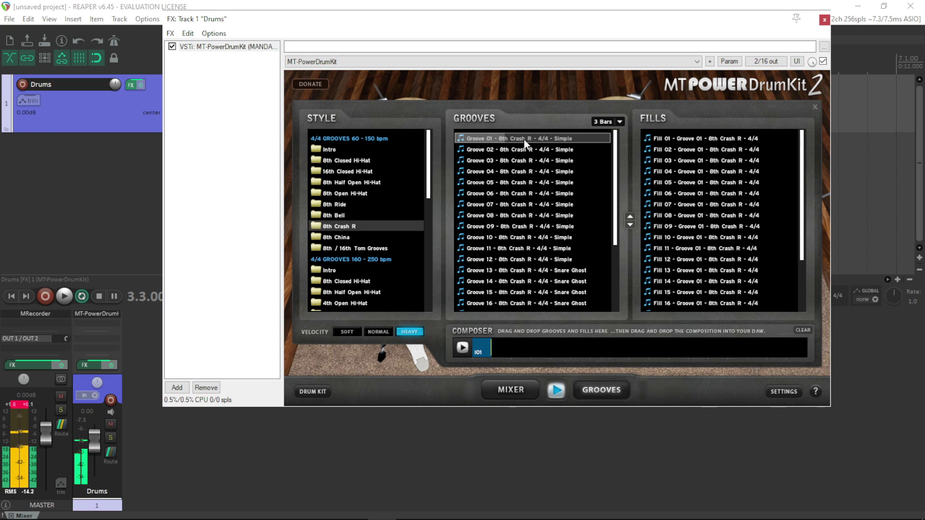
click(514, 171)
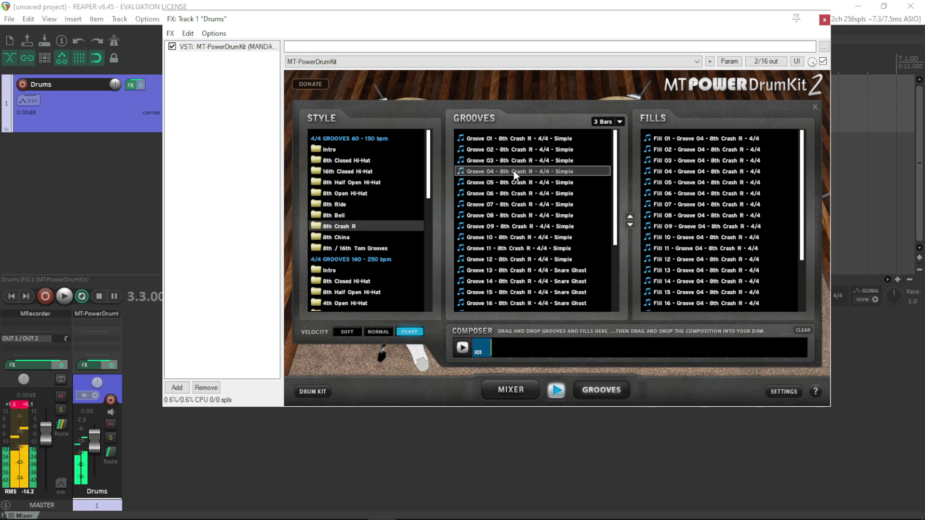
click(516, 205)
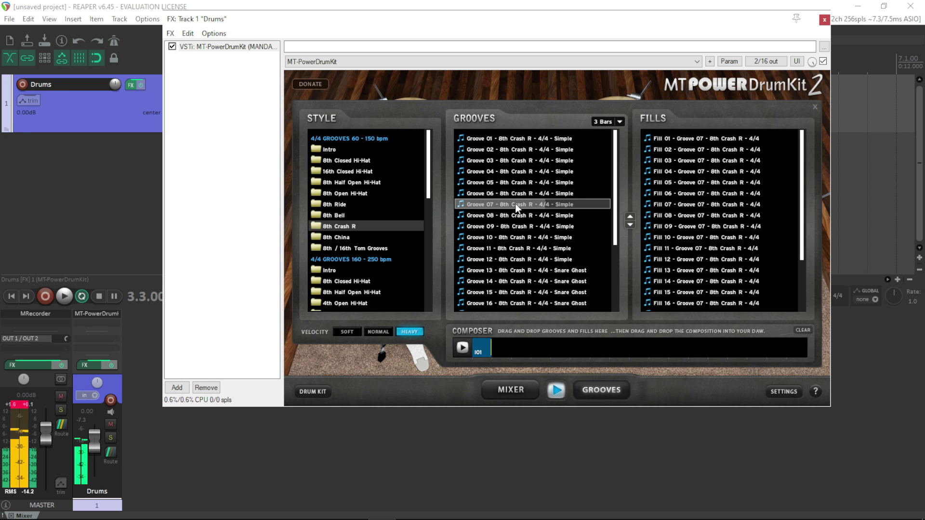
click(514, 244)
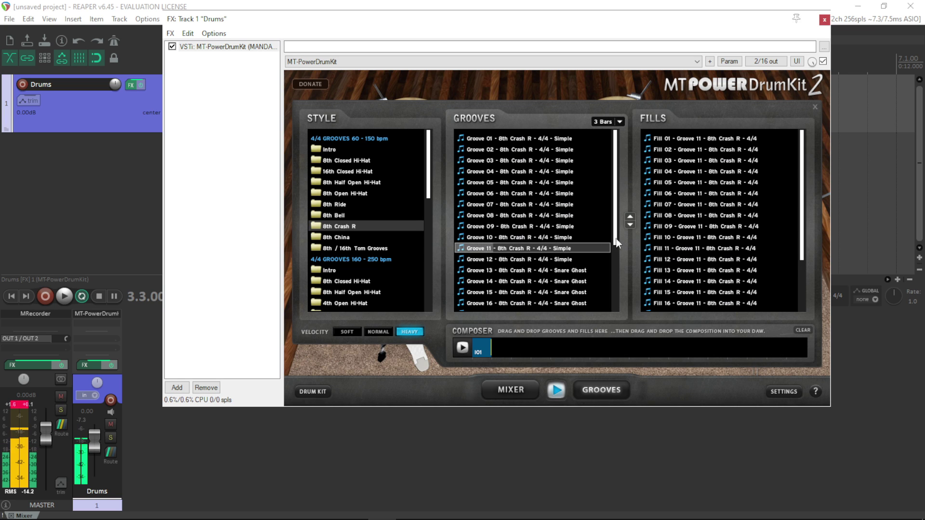
drag(616, 241, 616, 249)
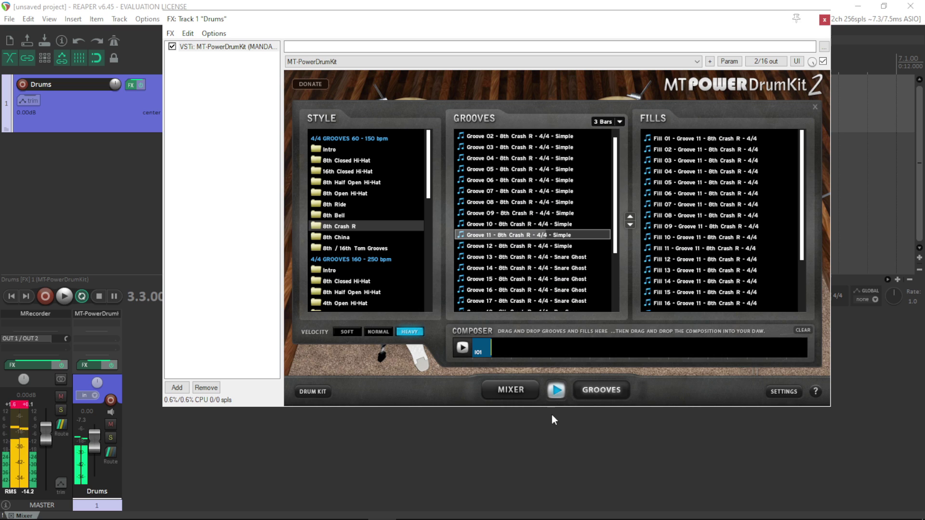
click(554, 389)
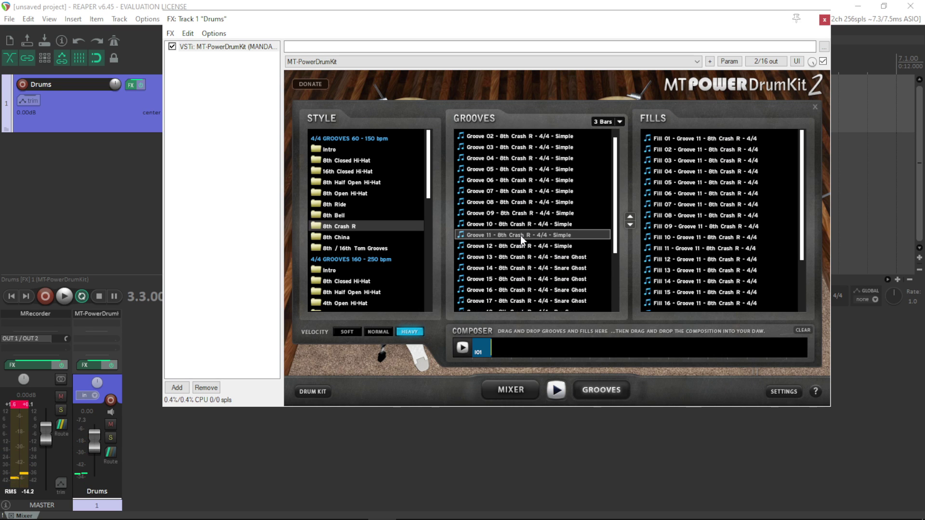
Step: Add Groove 11 after Intro 01, preview the composition, and audition Fills 01, 06, 09, 12
drag(520, 235, 510, 345)
click(555, 392)
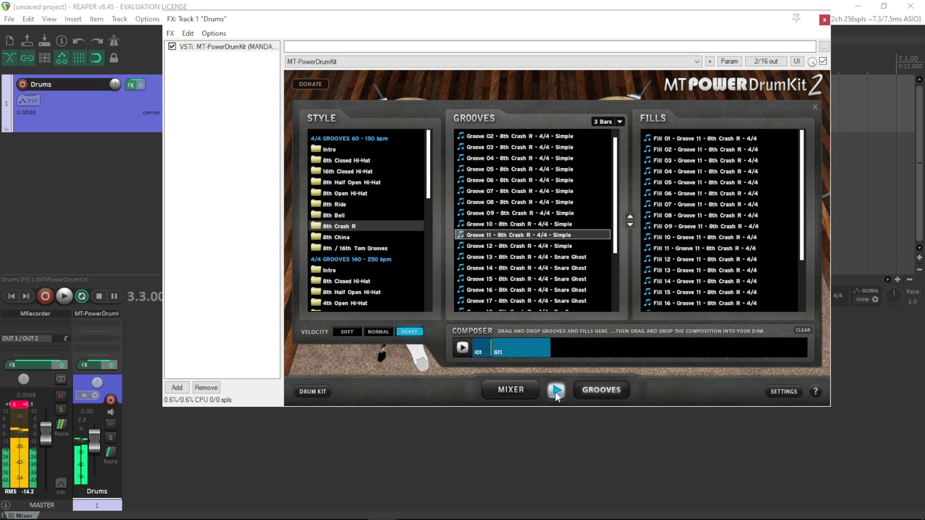
click(555, 392)
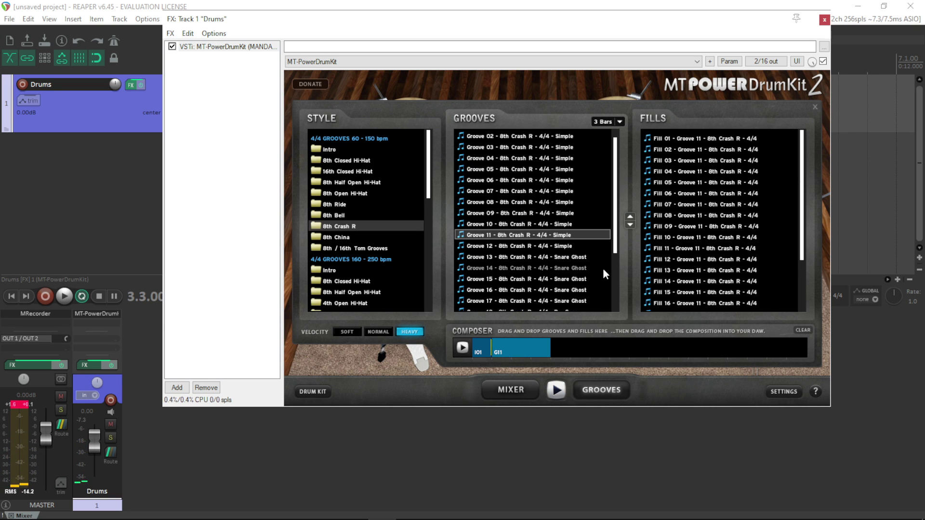
click(708, 139)
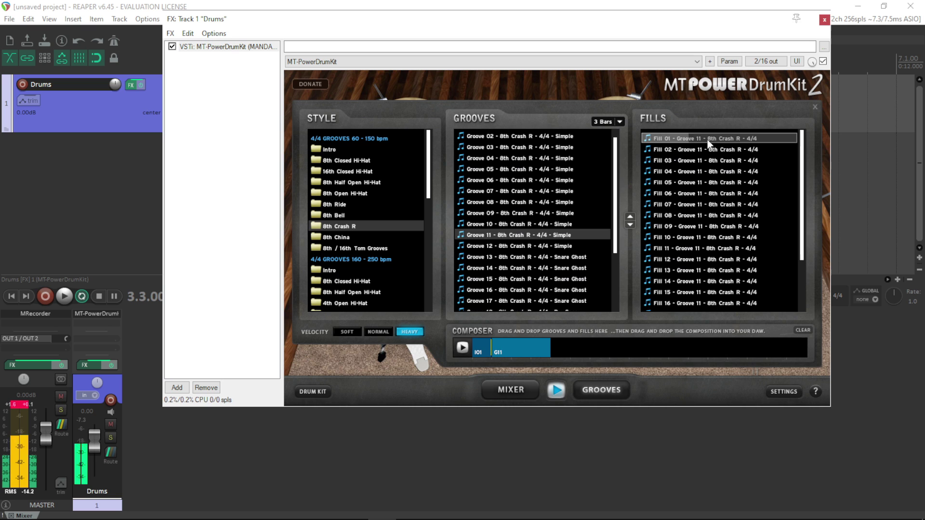
click(703, 193)
scroll(704, 238, down, 1)
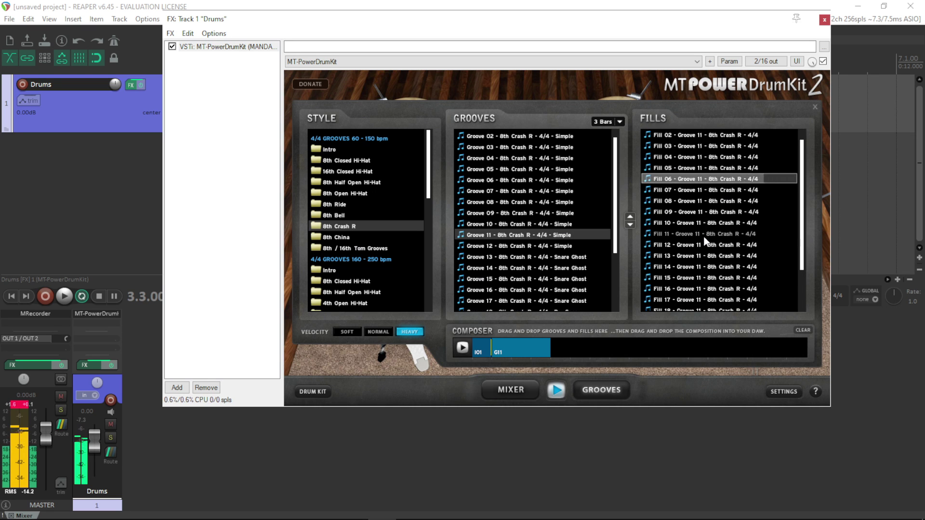
click(704, 212)
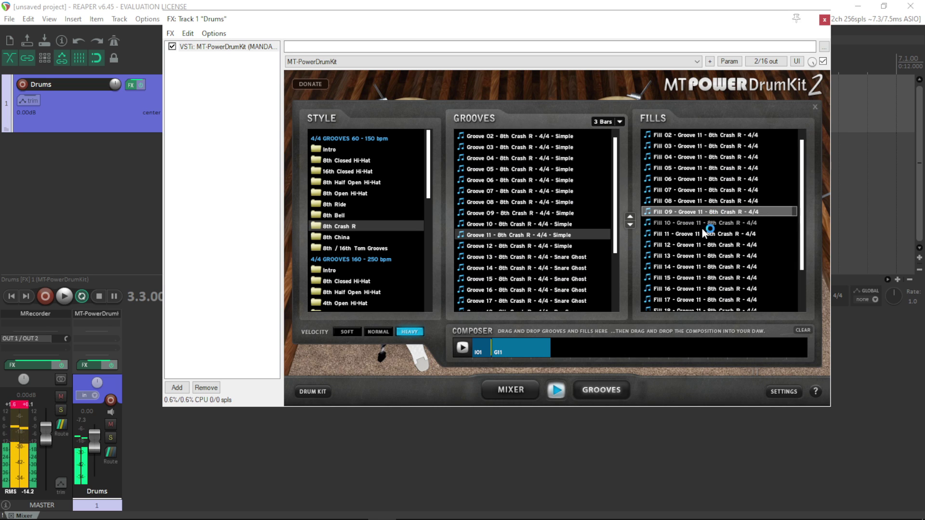
click(692, 246)
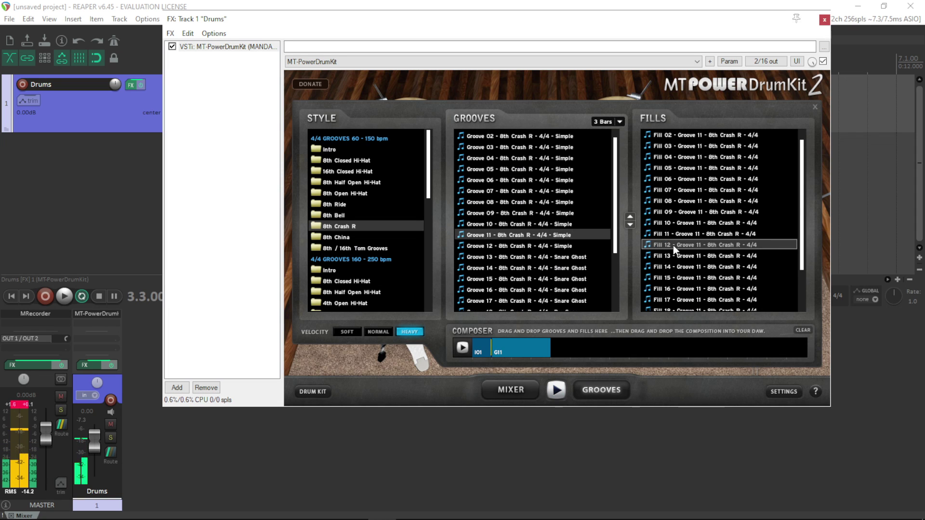
Step: Append Fill 12 and then a second Groove 11 to the composition
drag(672, 245, 562, 353)
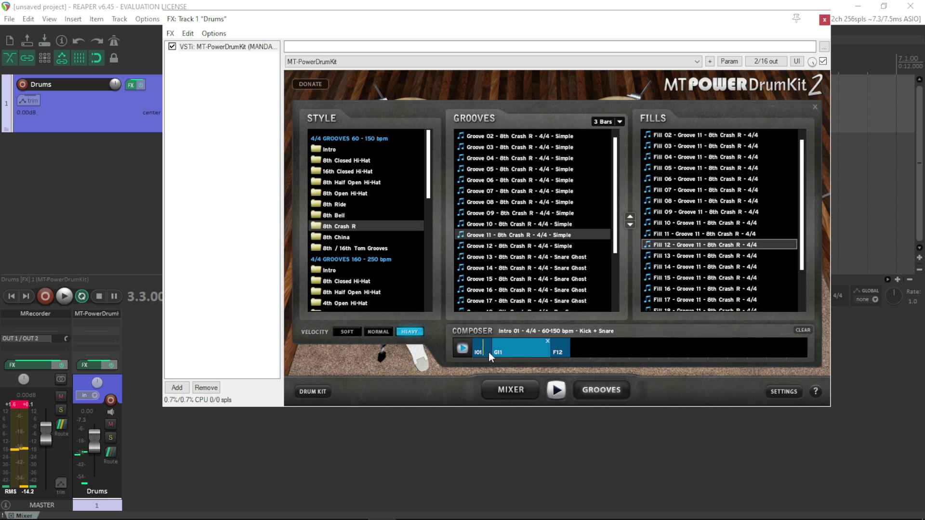
click(515, 236)
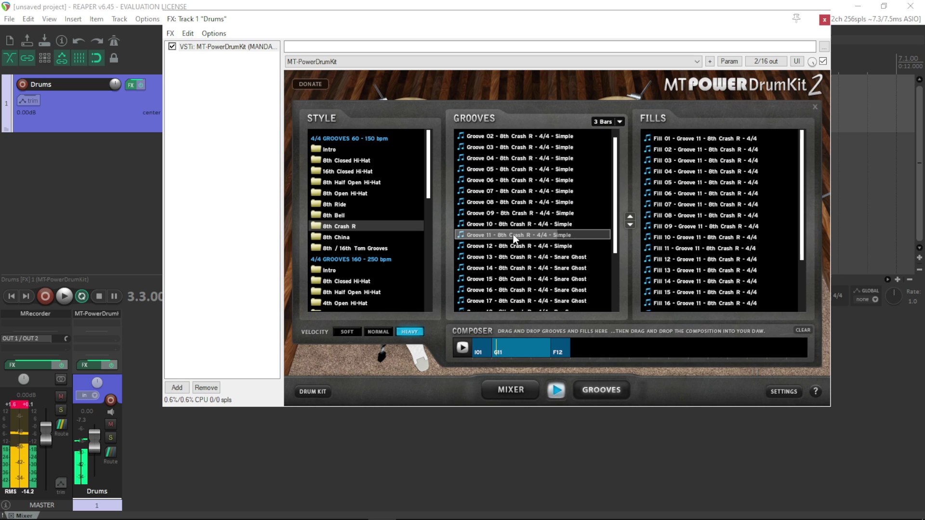
drag(518, 256, 581, 347)
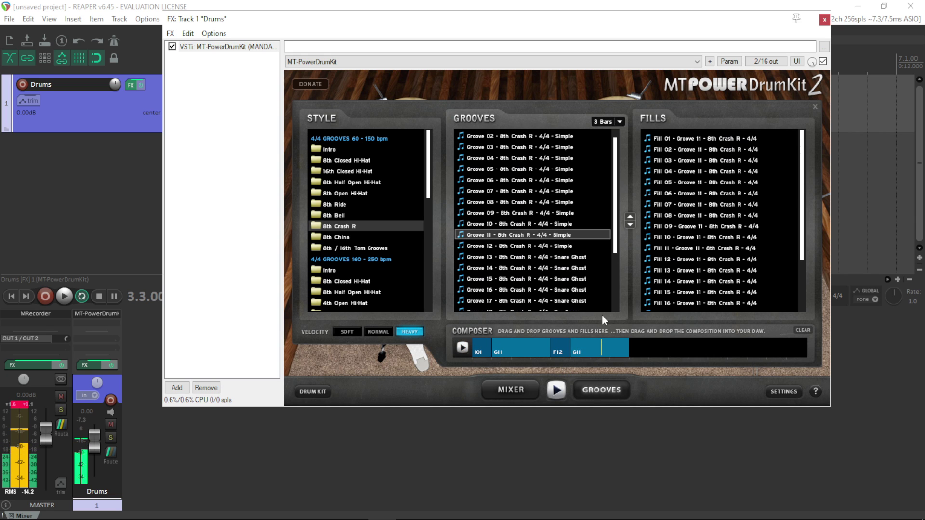
Step: Audition Fill 17 for Groove 11 and add it after the second G11
drag(801, 233, 811, 279)
drag(712, 241, 693, 241)
click(695, 239)
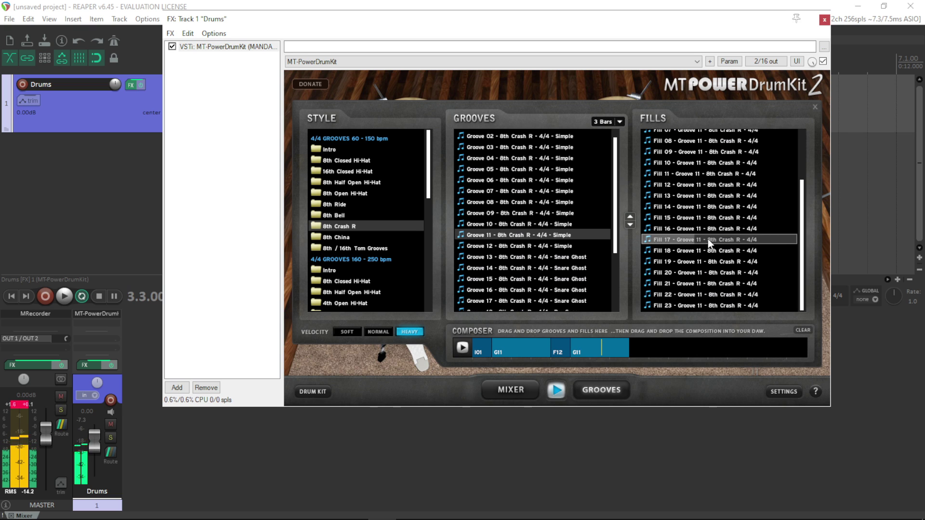
drag(664, 239, 637, 345)
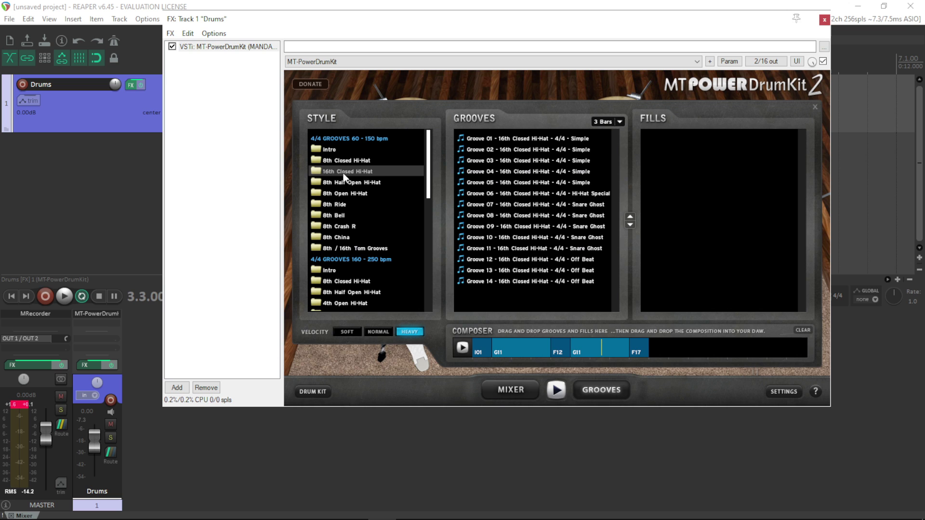
Step: Audition 16th Closed Hi-Hat Grooves 02, 05 and 10, then stop the preview
click(494, 150)
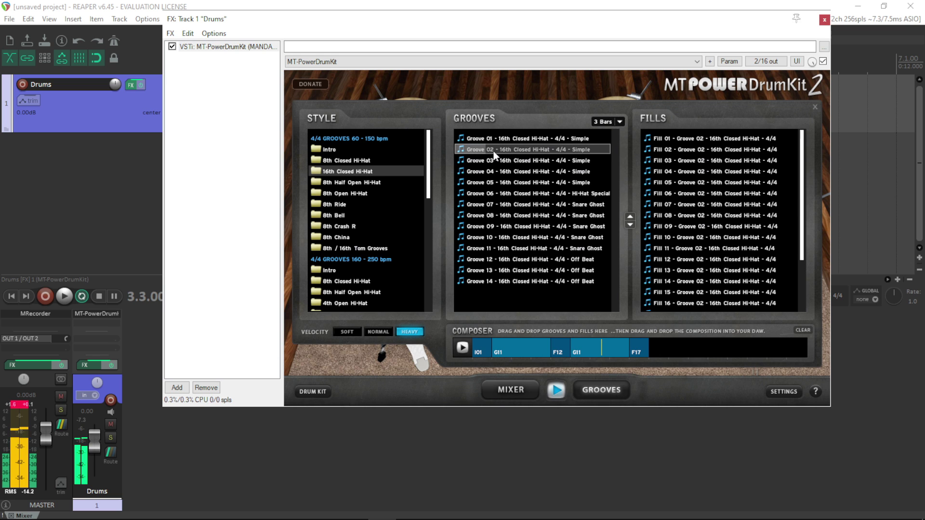
click(520, 183)
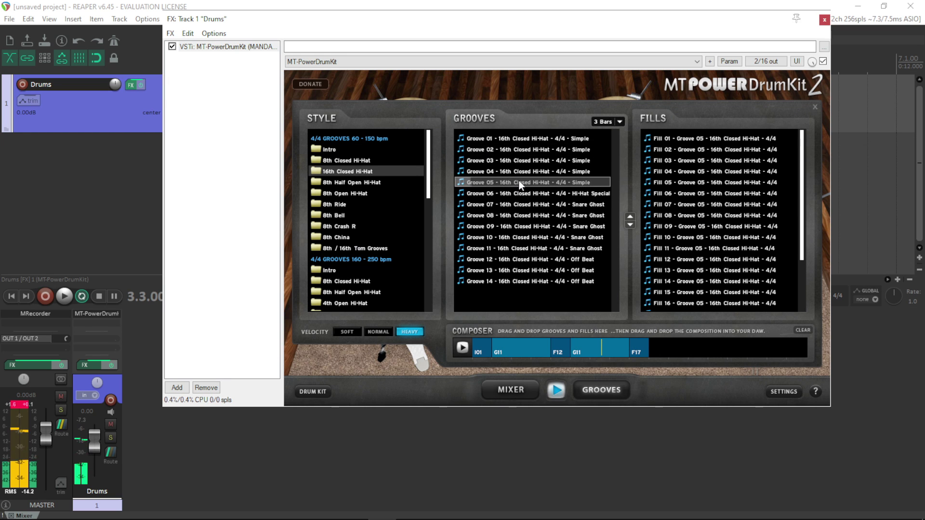
click(529, 239)
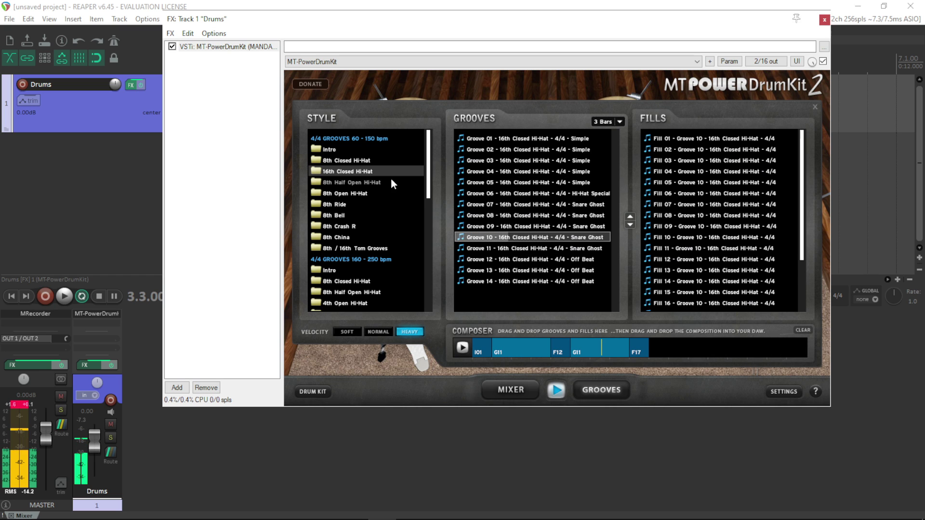
click(556, 391)
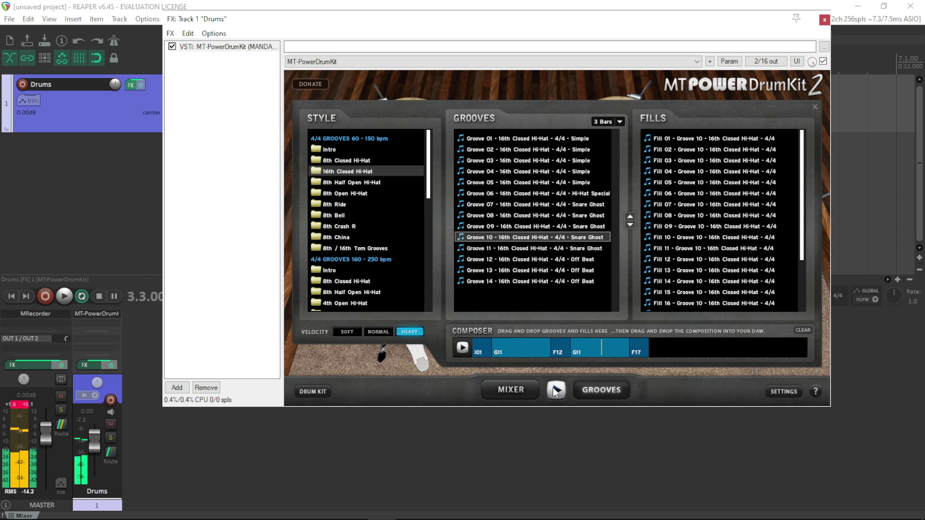
Step: In the 8th Open Hi-Hat style, audition Grooves 01-03 and place Groove 02 after F17
click(348, 192)
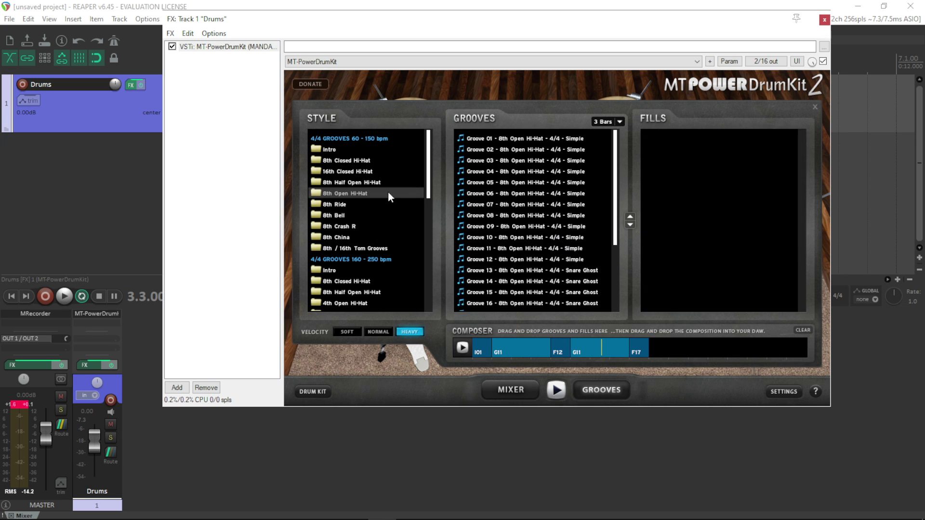
click(505, 154)
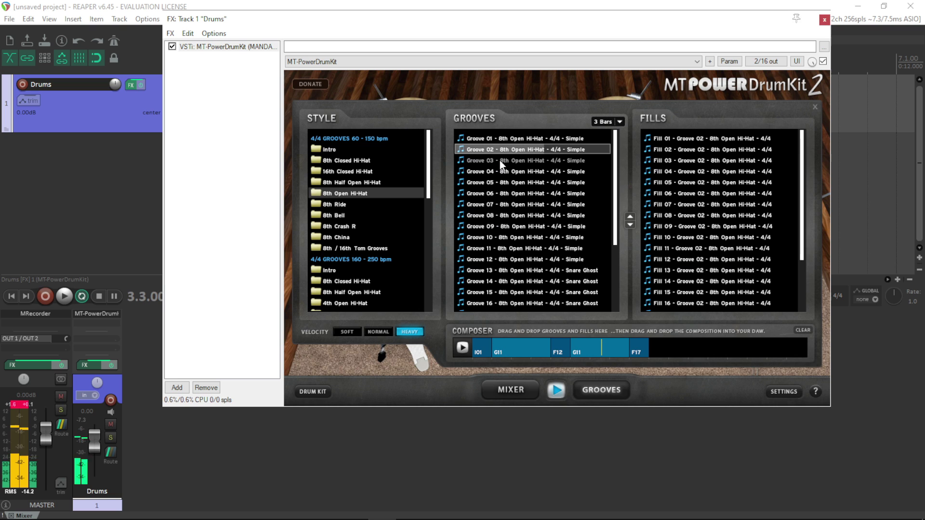
click(516, 139)
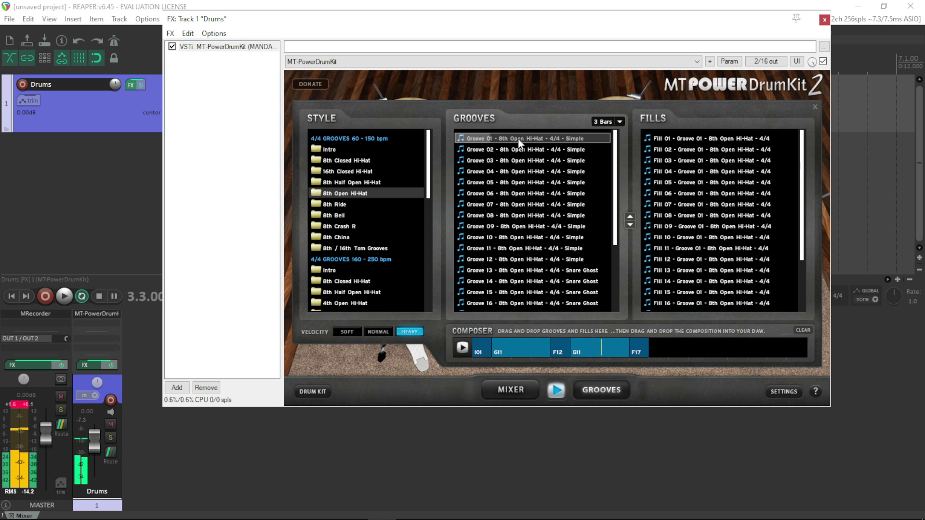
click(526, 161)
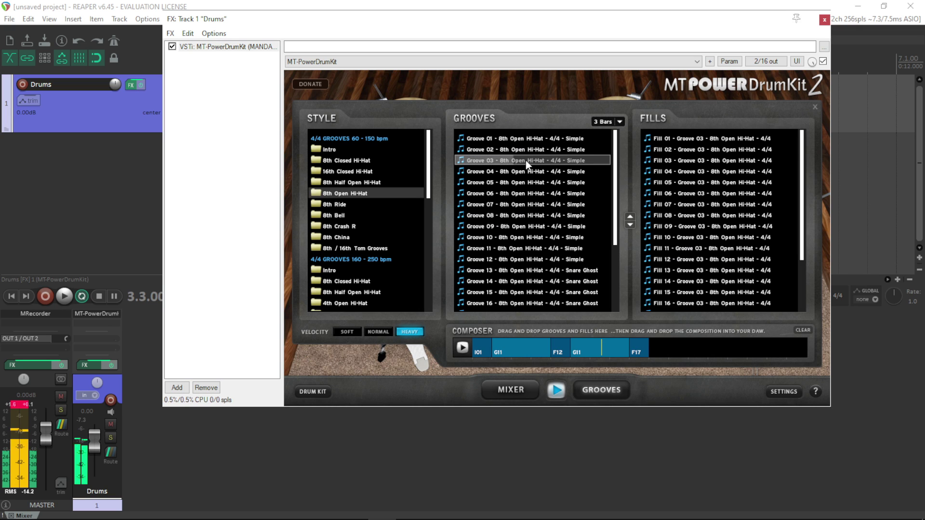
click(525, 150)
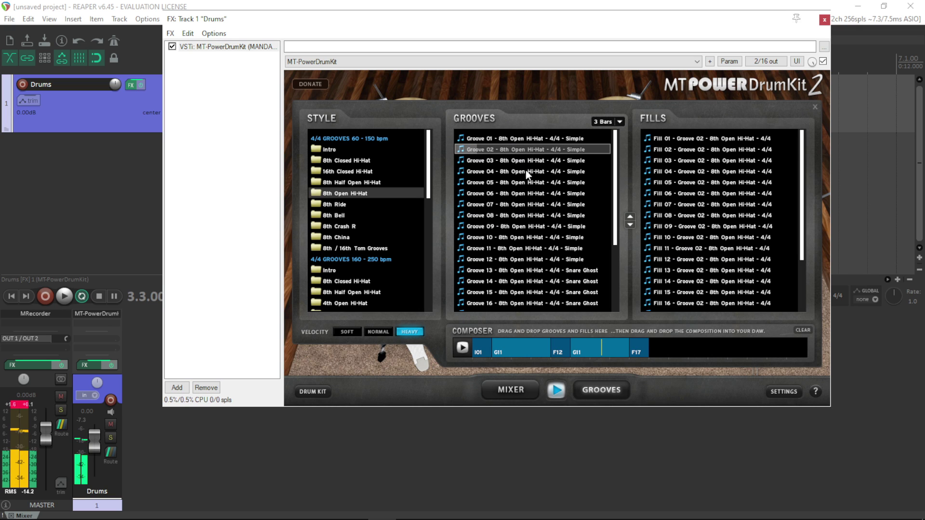
drag(520, 150, 638, 279)
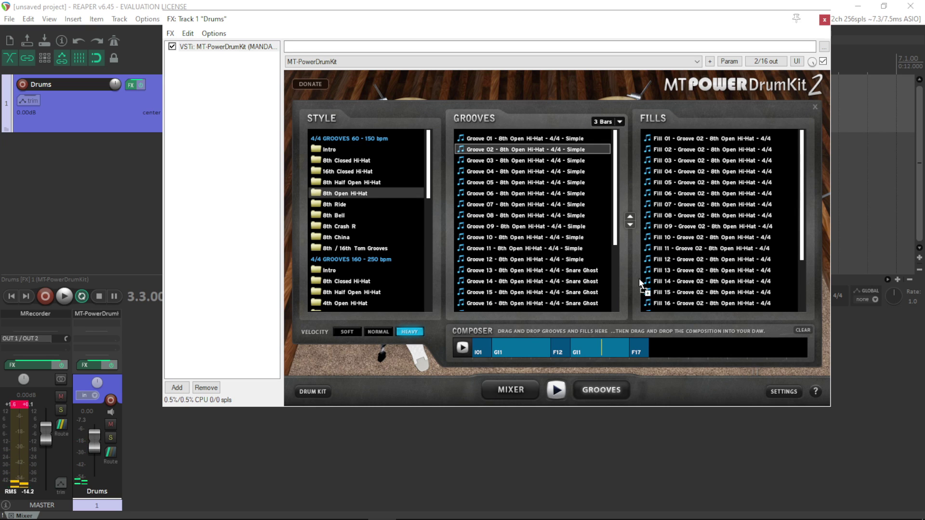
drag(658, 345, 662, 348)
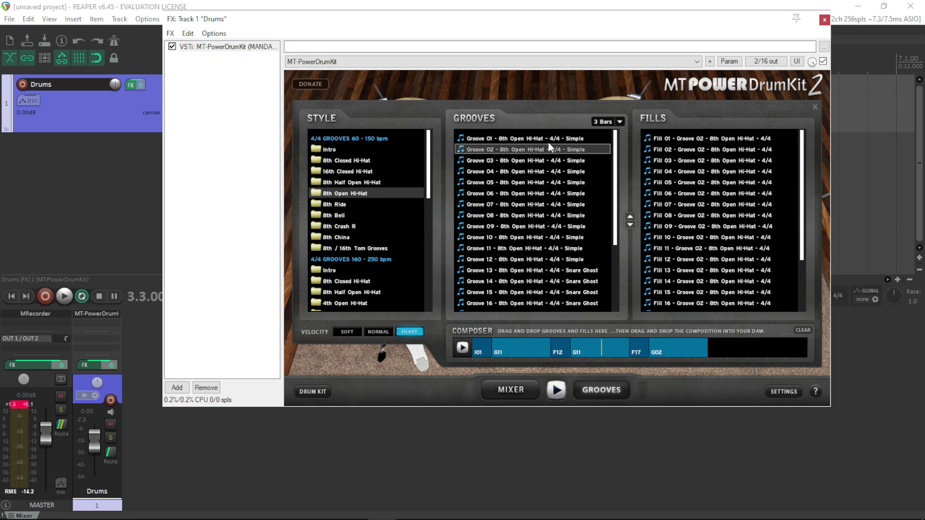
Step: Audition Groove 02's fills, including Fills 02, 16, 18-23, settling on Fill 12
click(715, 151)
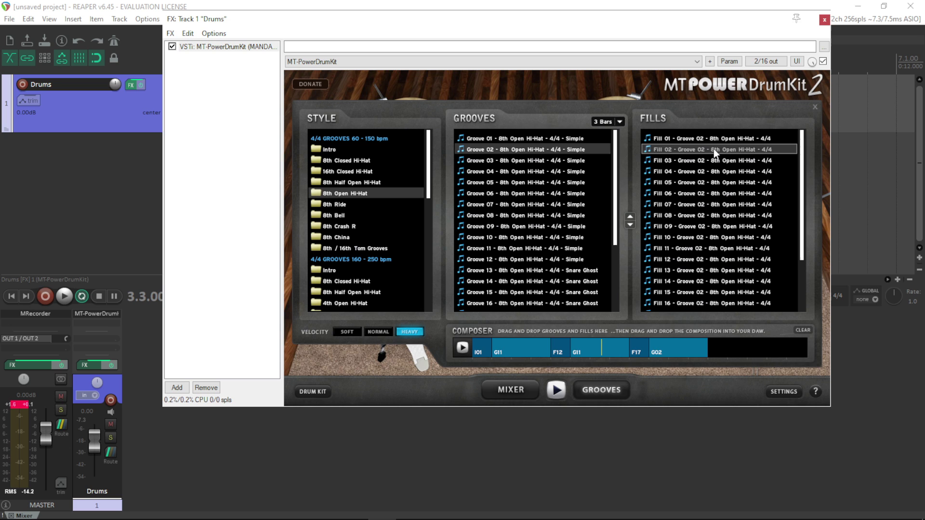
scroll(803, 217, down, 3)
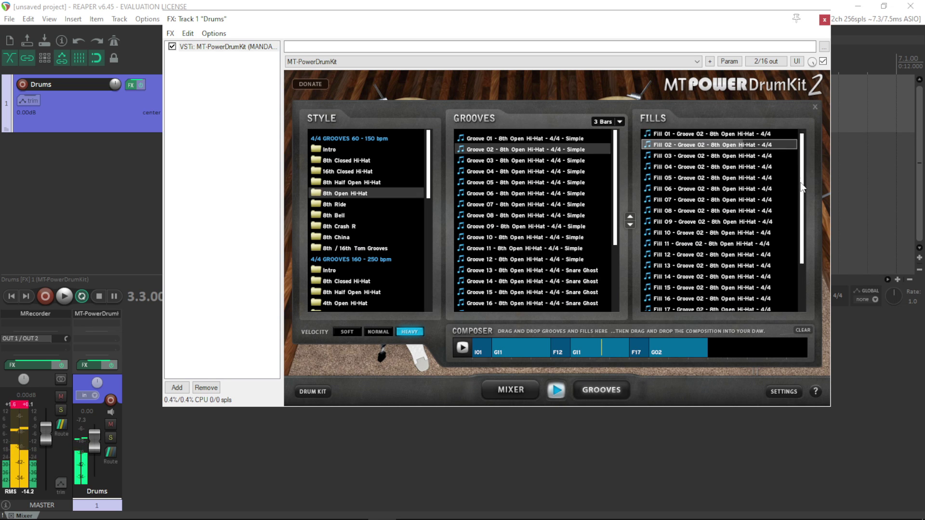
click(734, 259)
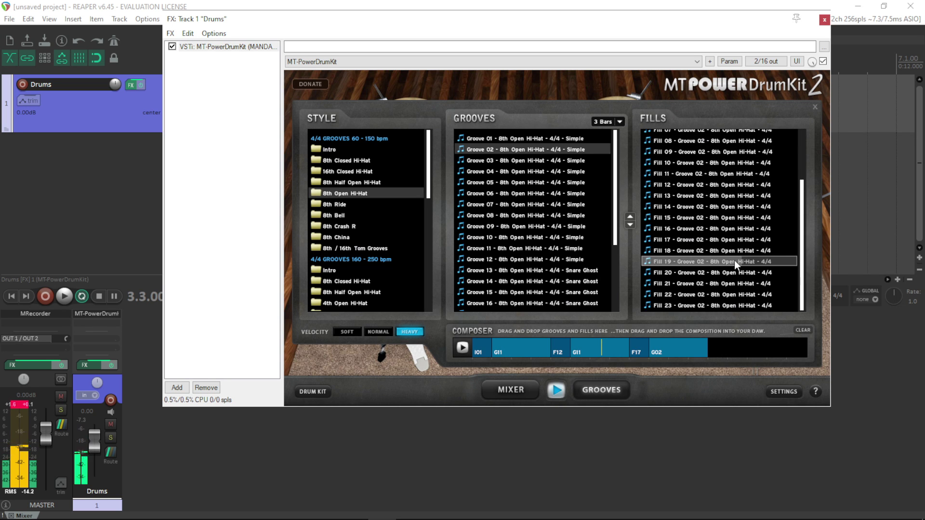
click(708, 284)
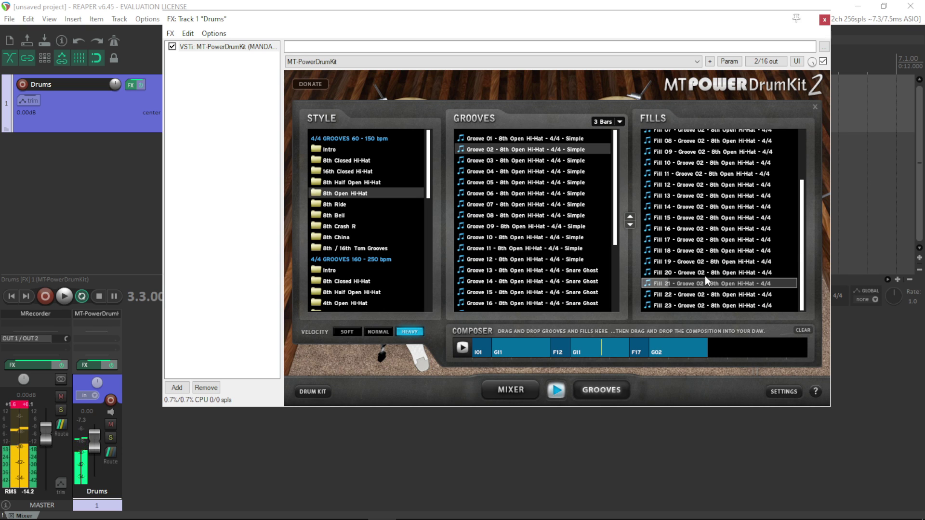
click(700, 249)
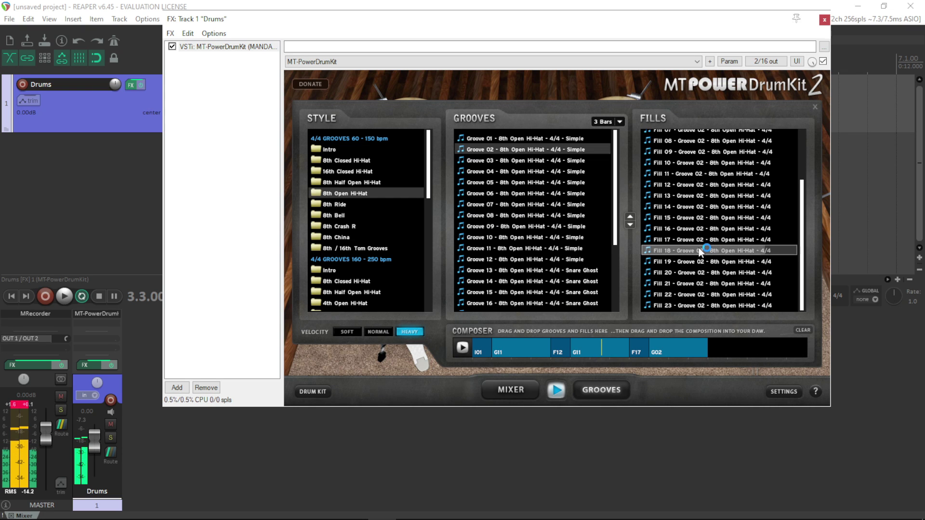
click(694, 228)
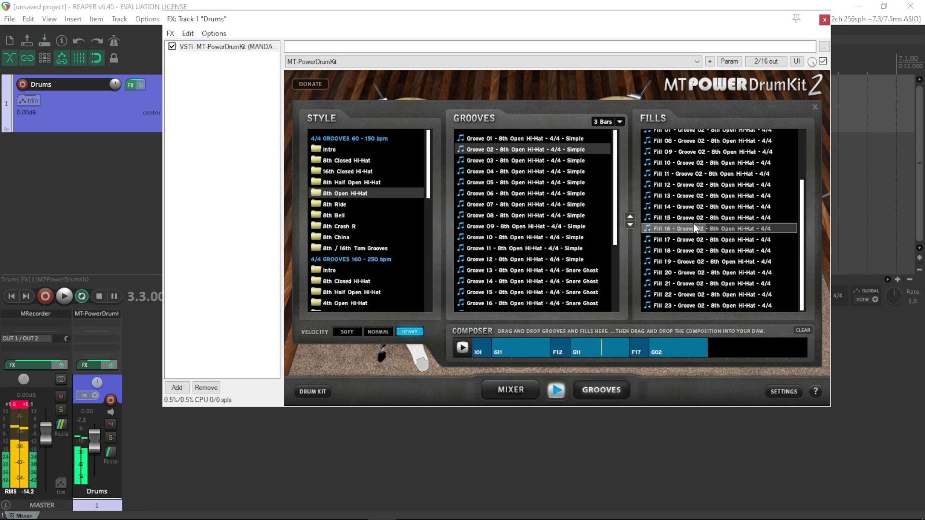
click(718, 293)
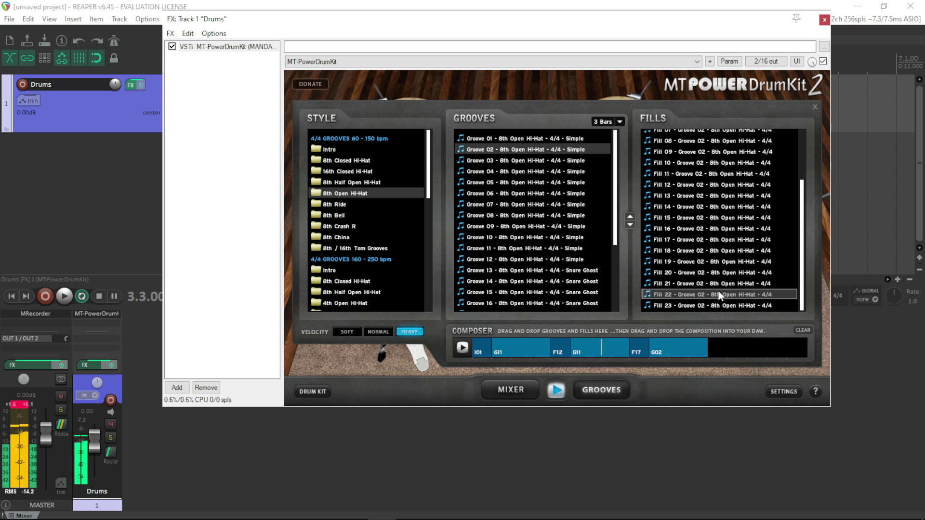
click(723, 305)
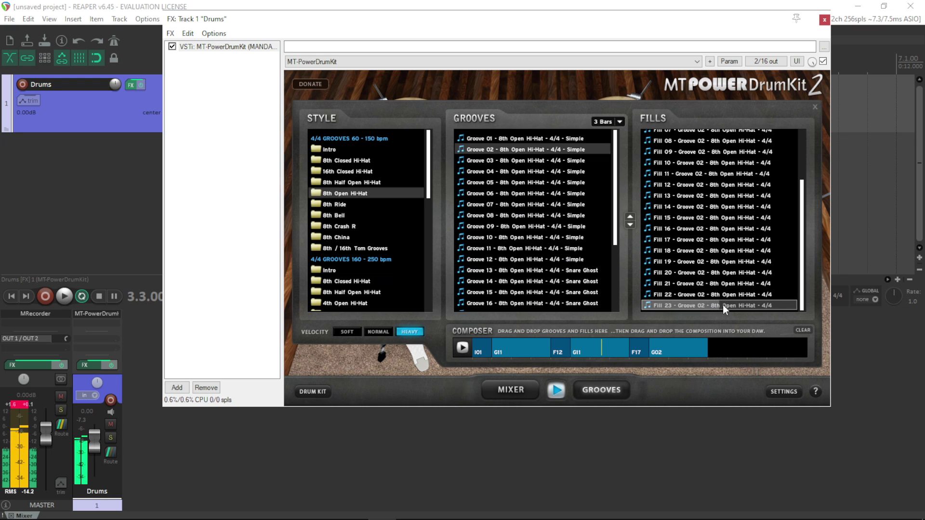
click(721, 272)
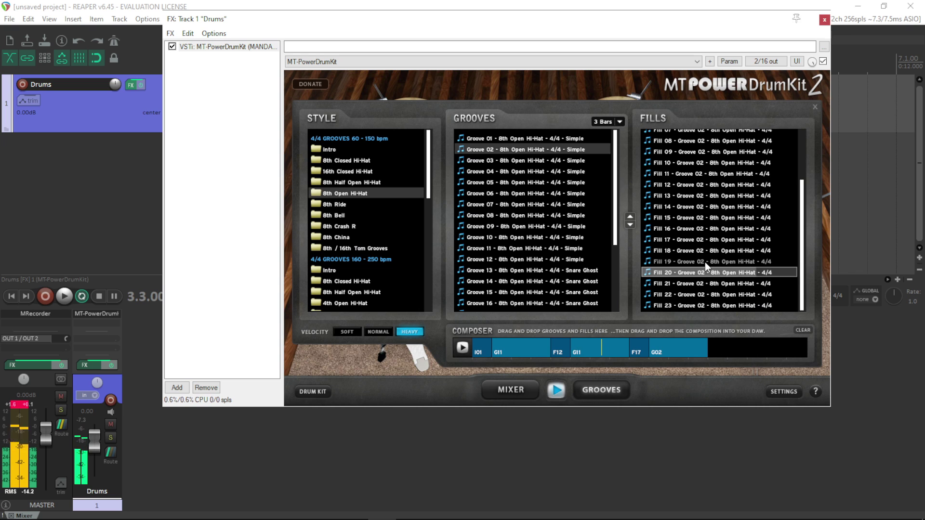
click(690, 261)
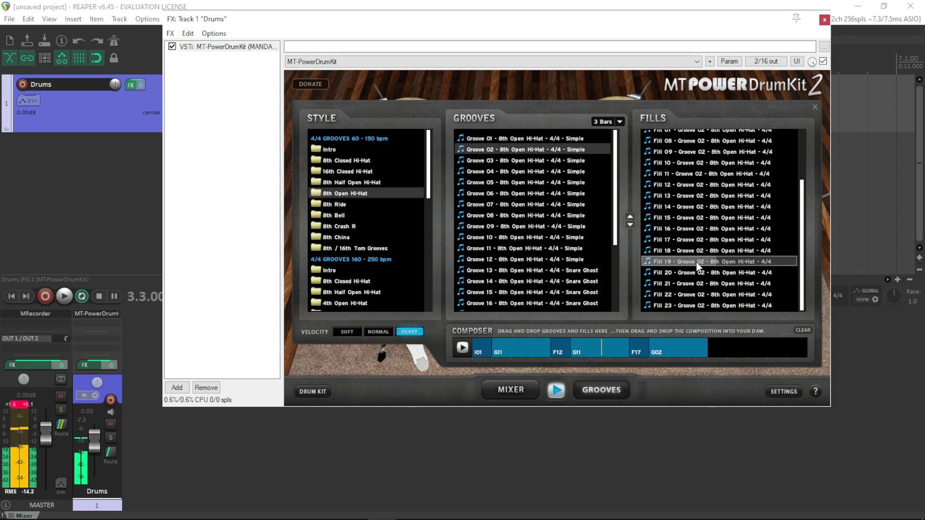
click(706, 228)
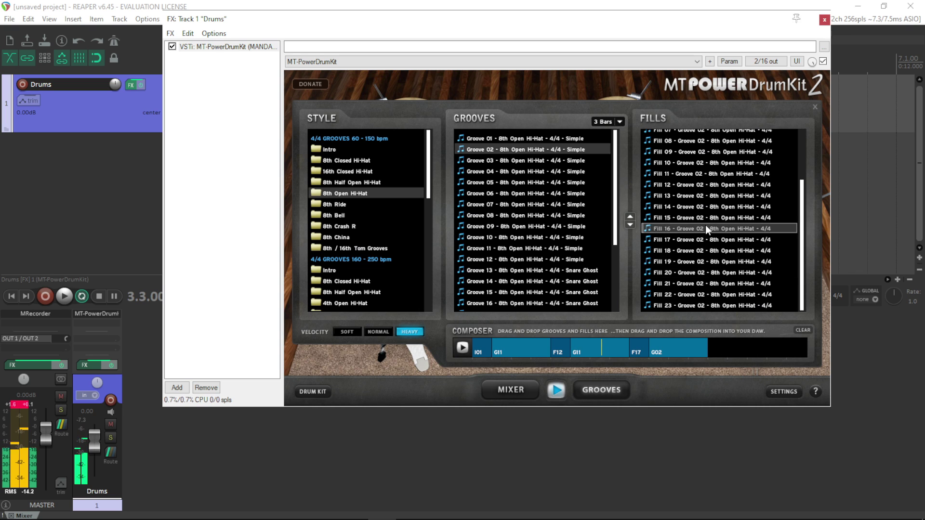
click(704, 186)
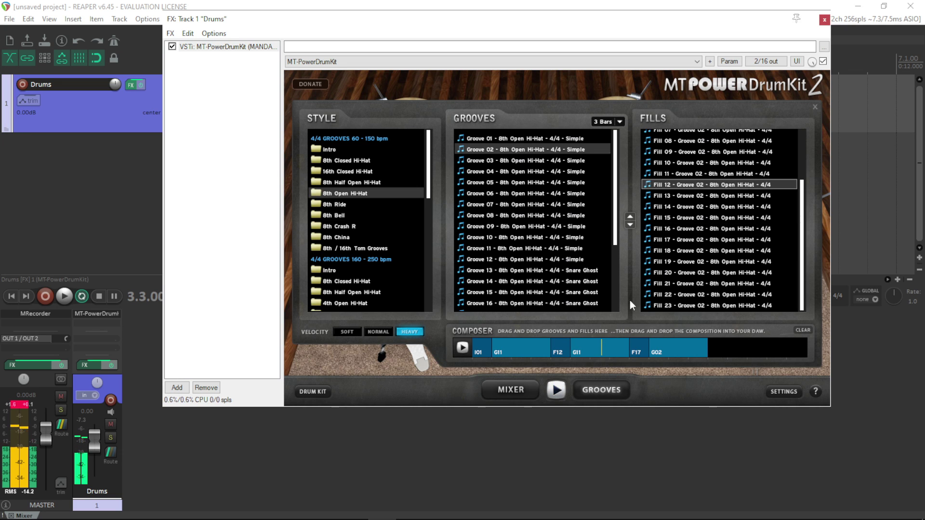
Step: Add Fill 12 after G02 in the Composer, then replay and stop Groove 02
drag(694, 184, 714, 348)
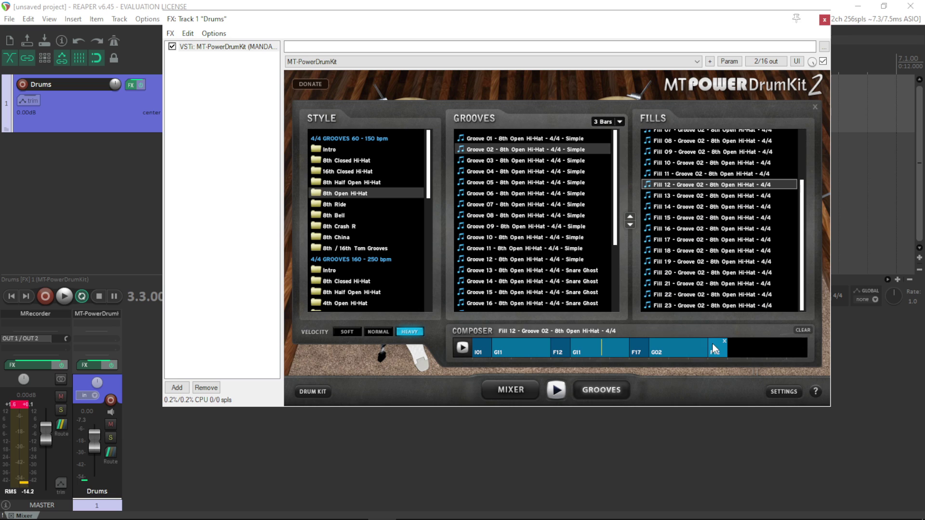
click(515, 150)
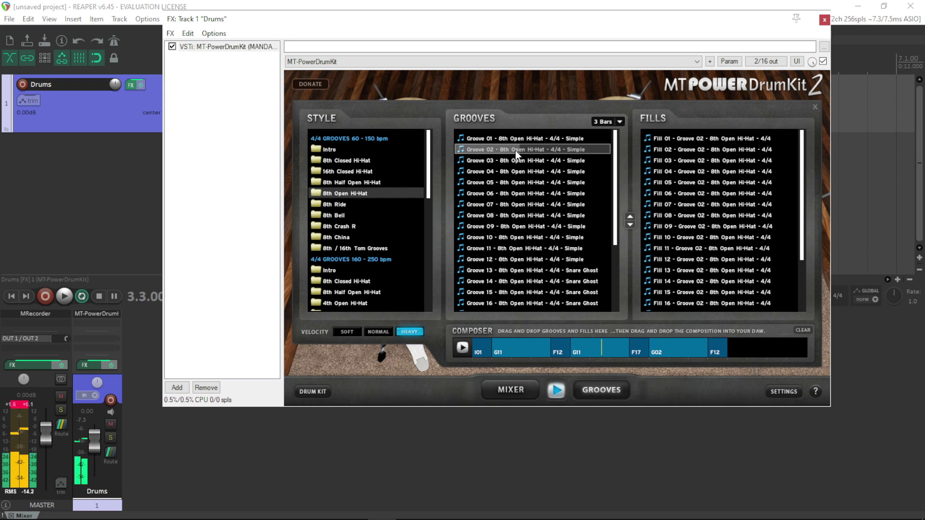
click(555, 390)
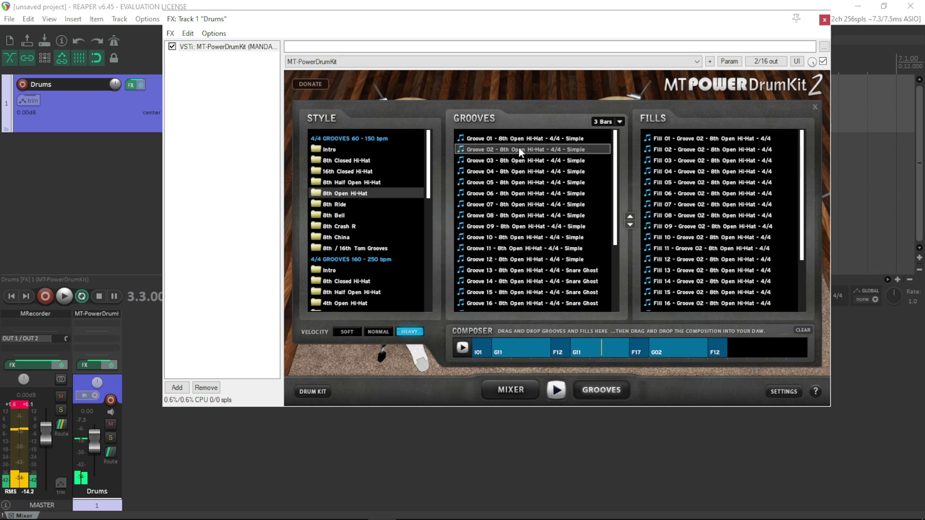
Step: Append another 8th Open Hi-Hat Groove 02 after Fill 12 and preview the composition
drag(519, 151, 733, 348)
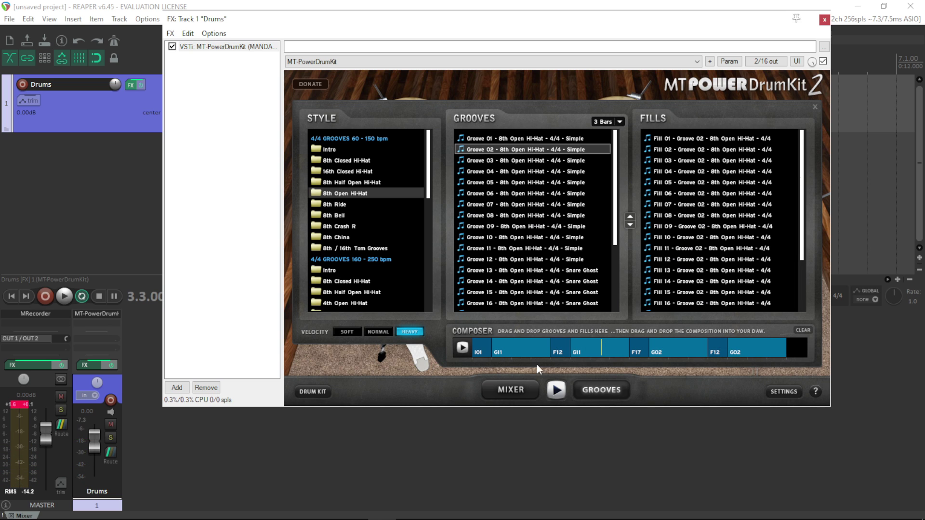
click(461, 348)
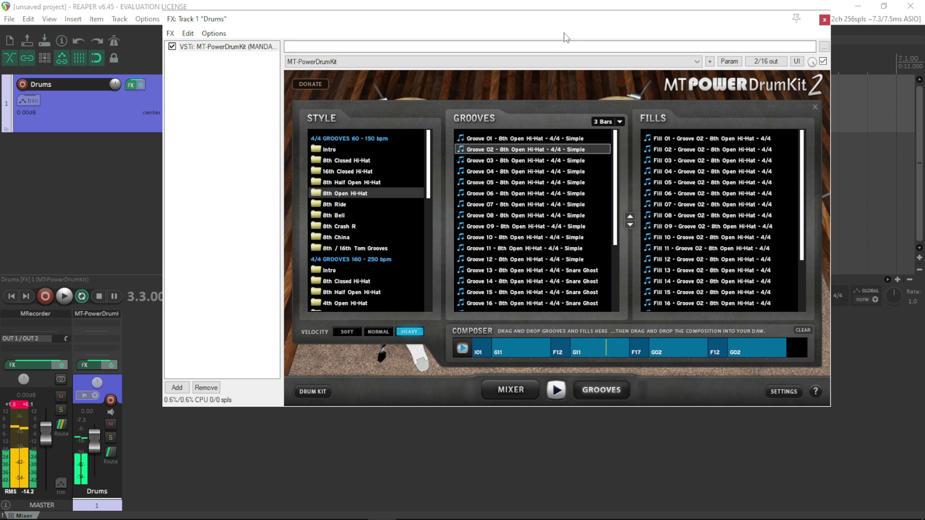
Step: Shift the plugin window aside and back, then audition 8th Open Hi-Hat Fills 07, 01 and 02
drag(565, 26, 670, 146)
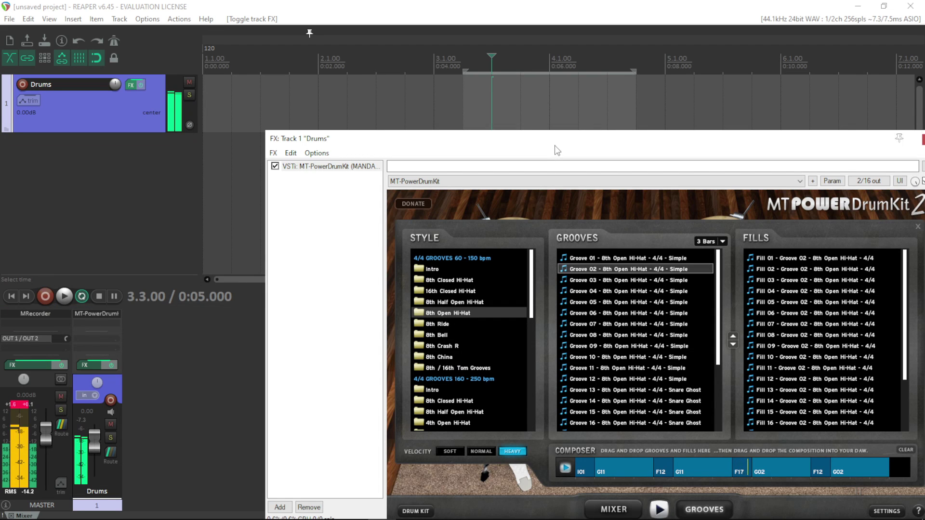
drag(554, 138, 483, 59)
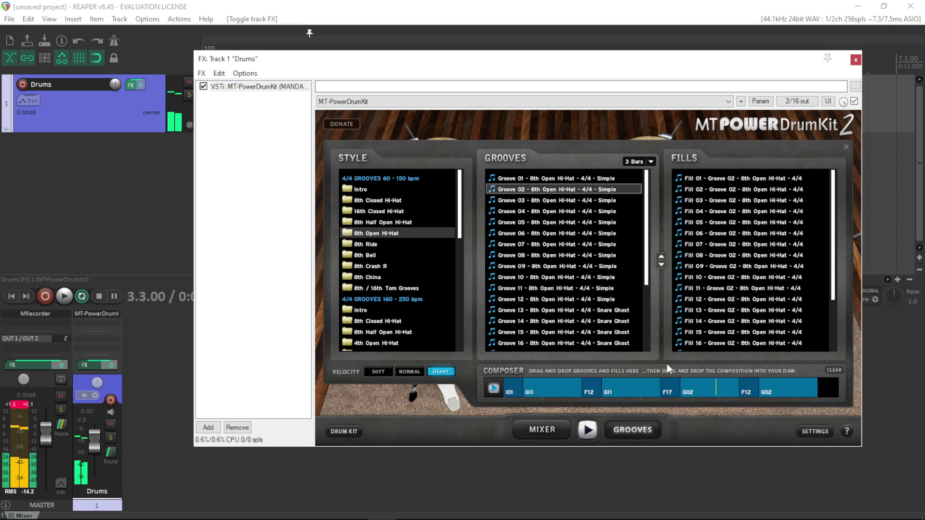
mouse_move(729, 390)
mouse_move(546, 400)
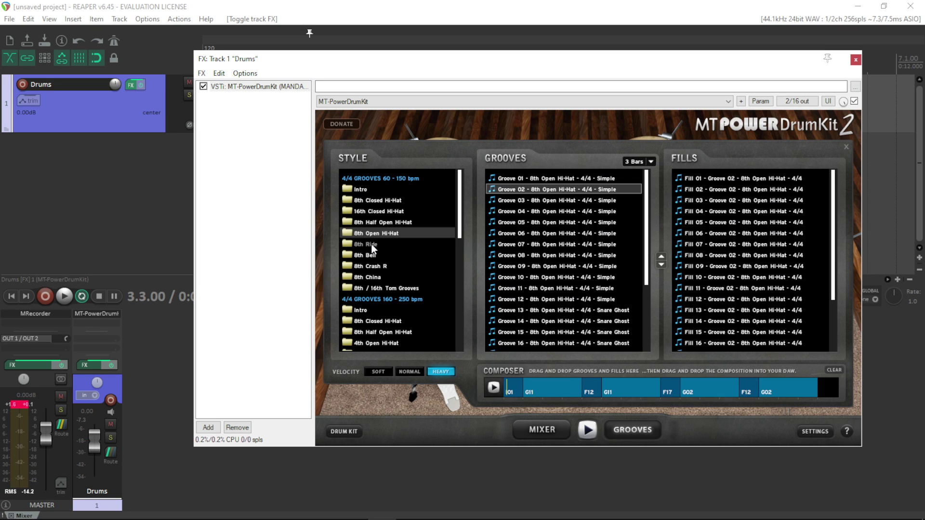
click(728, 247)
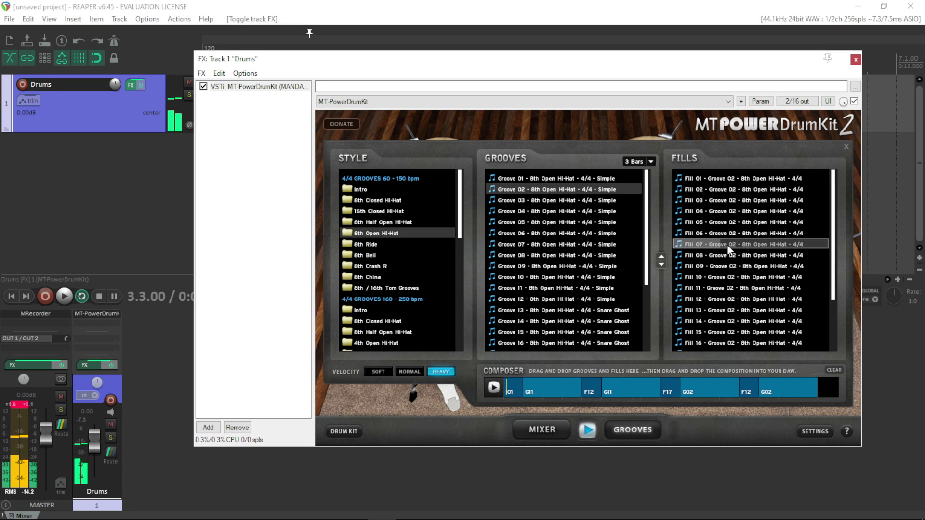
click(746, 179)
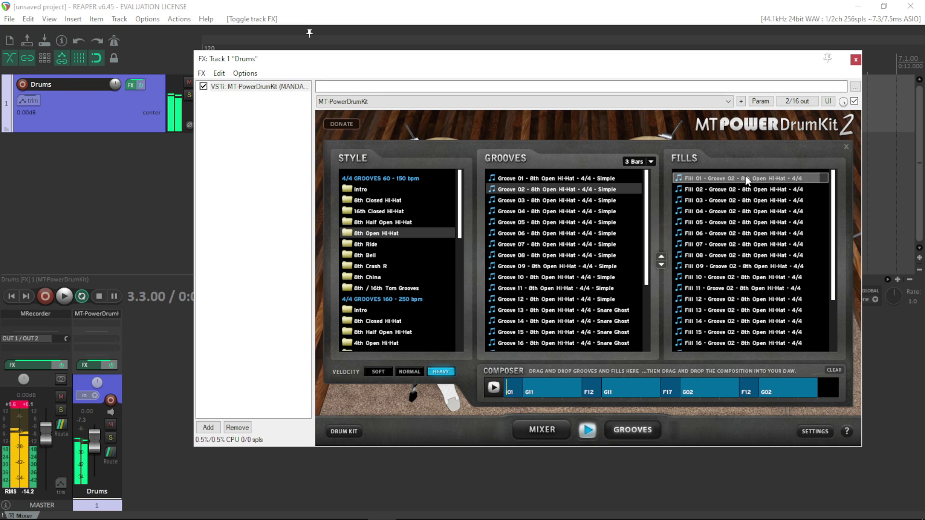
click(744, 188)
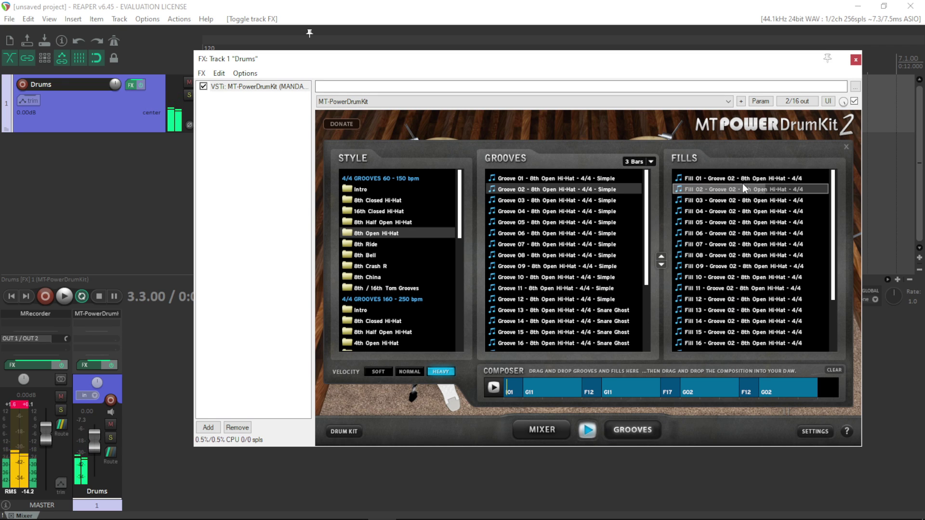
Step: Audition Fills 04 and 06, then append Fill 06 to the end of the composition
click(744, 212)
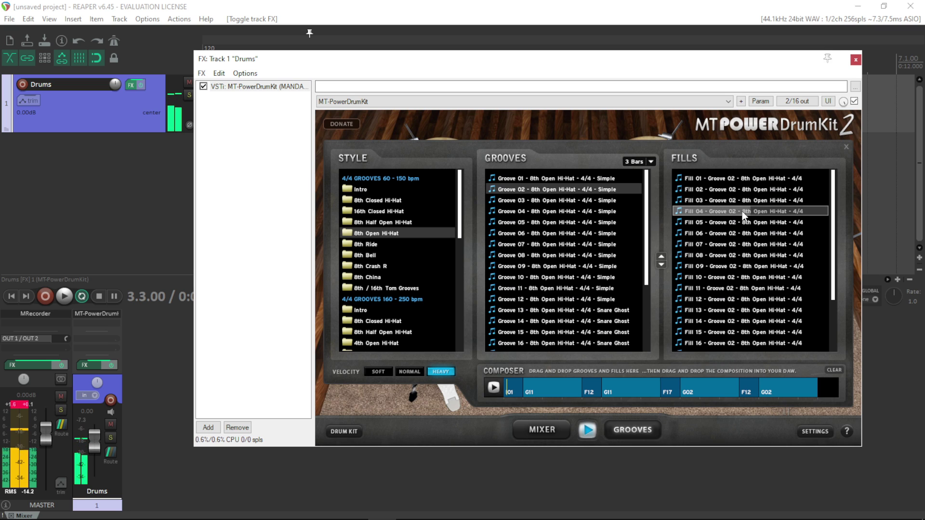
click(735, 234)
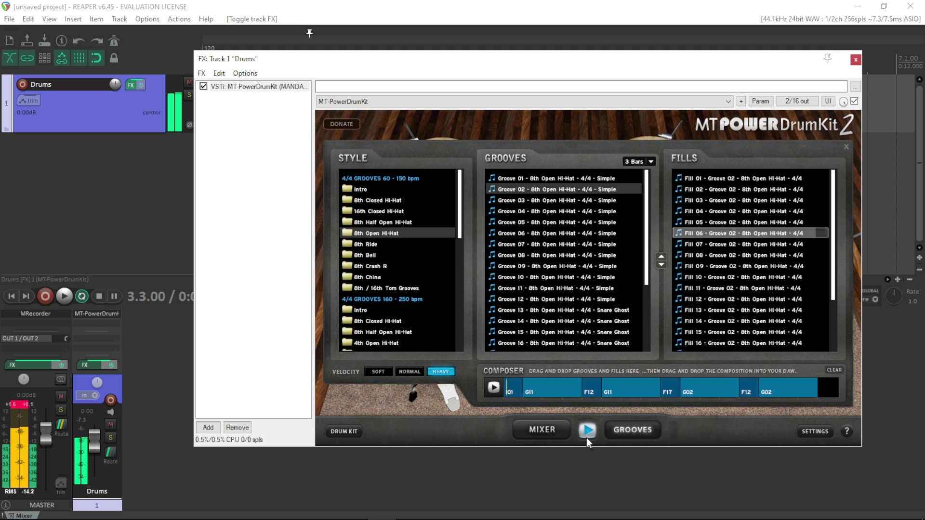
drag(743, 237, 807, 355)
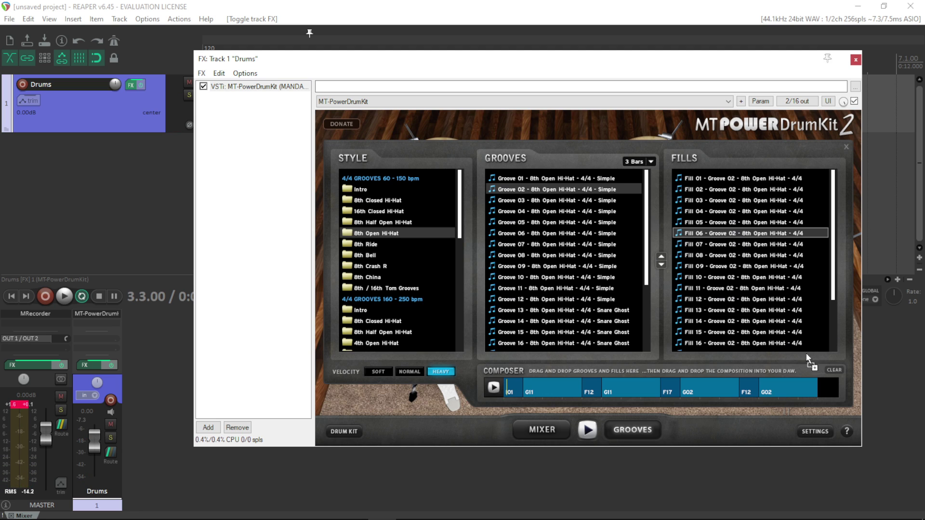
drag(823, 389, 824, 390)
Step: Audition 8th Crash R Groove 04 and jump composition playback to the Fill 06 part
click(375, 267)
click(578, 211)
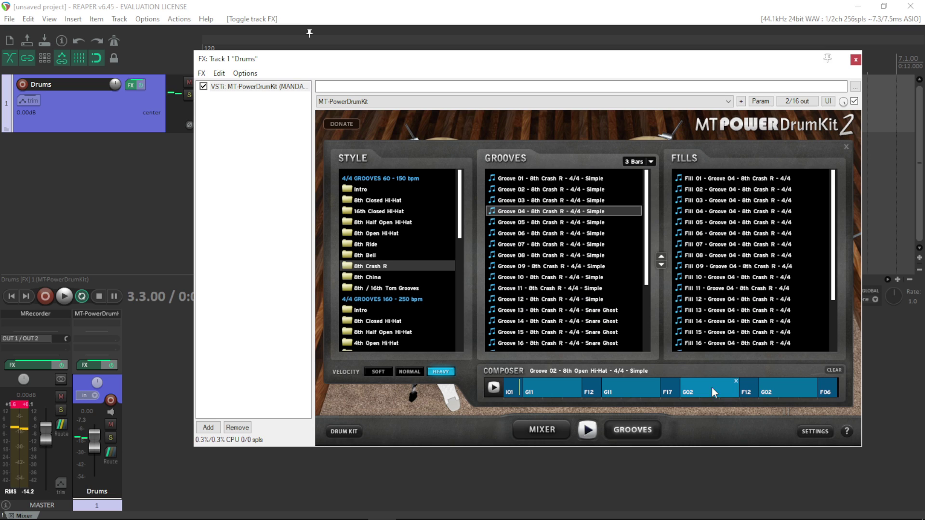
click(829, 393)
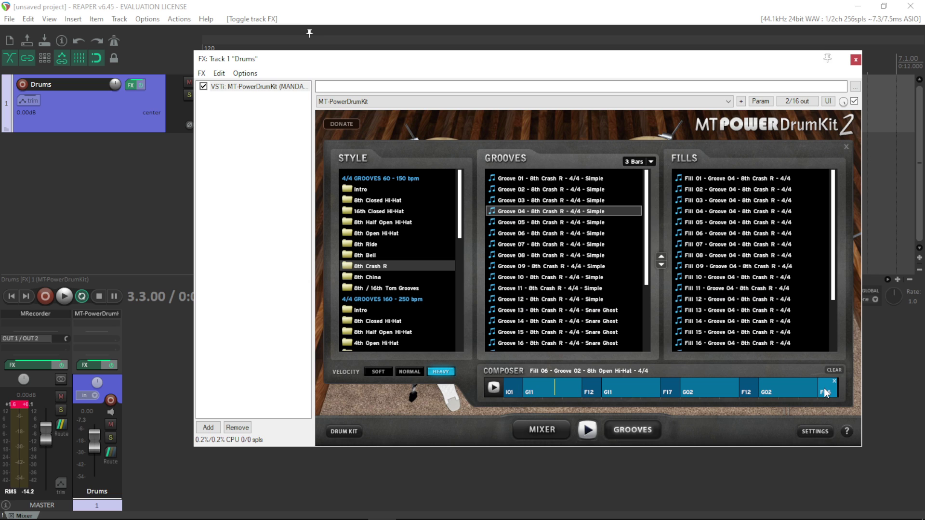
drag(497, 62, 651, 52)
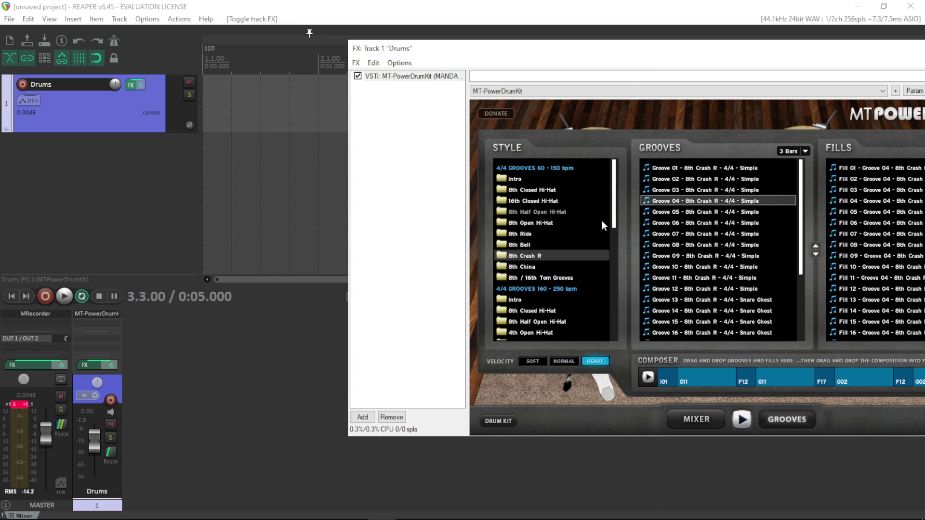
Step: Drop the composition onto the Drums track as 'MTPDK Composition - mtpdk.mid' and close the plugin window
drag(667, 378, 208, 117)
scroll(308, 185, down, 5)
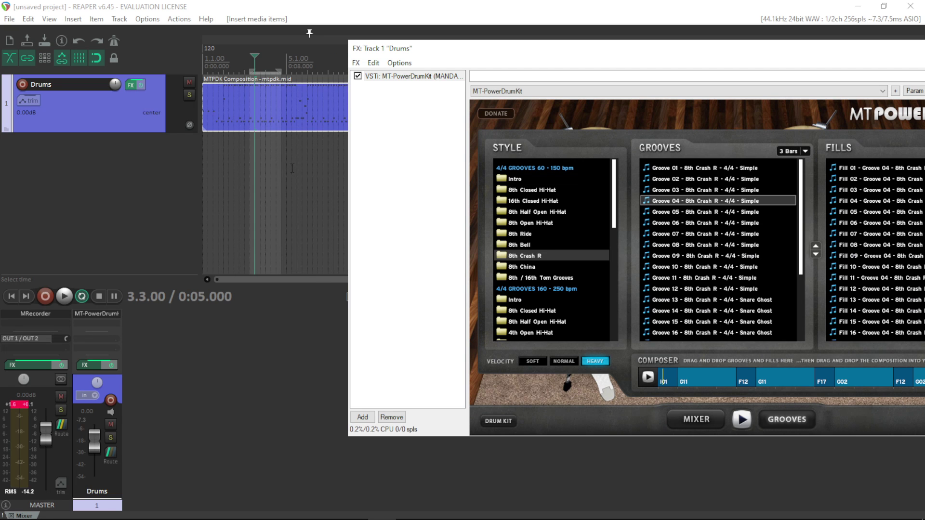
drag(766, 58, 658, 63)
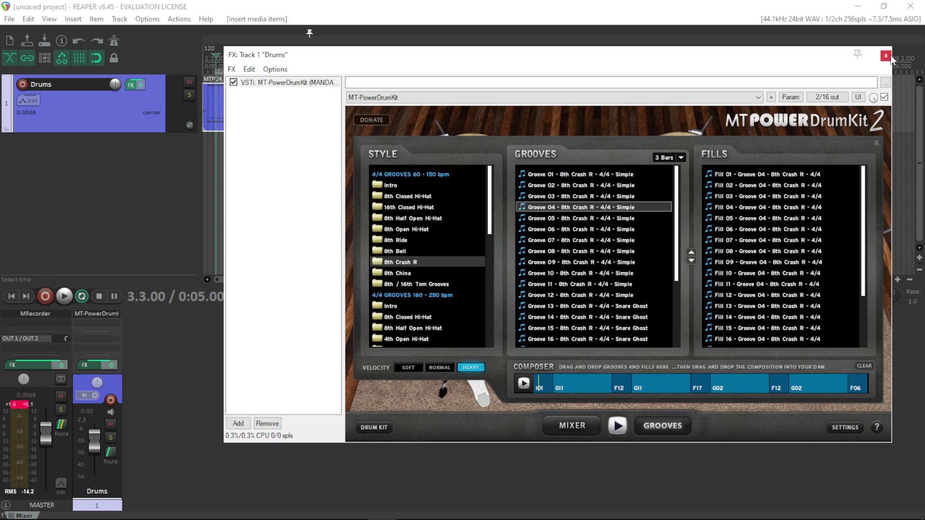
click(886, 57)
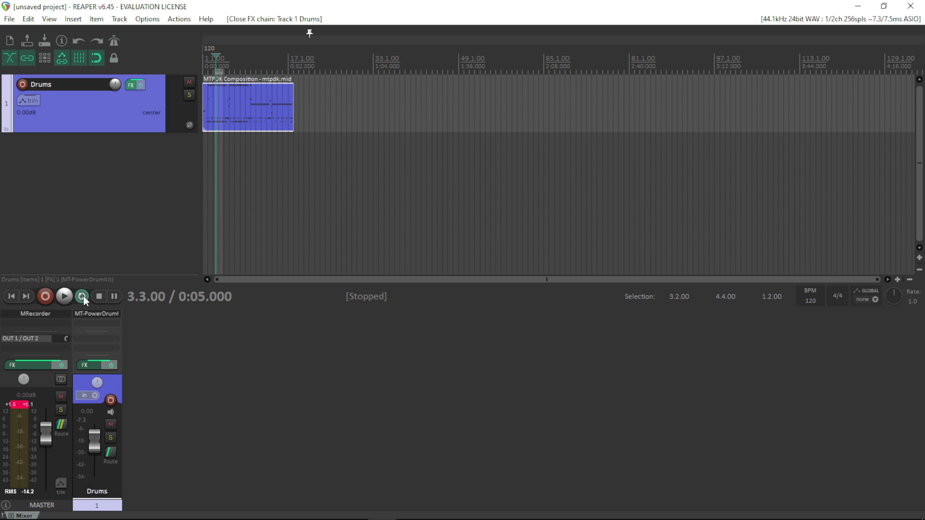
Step: Play the Drums track's composition item from the project start
click(16, 299)
key(space)
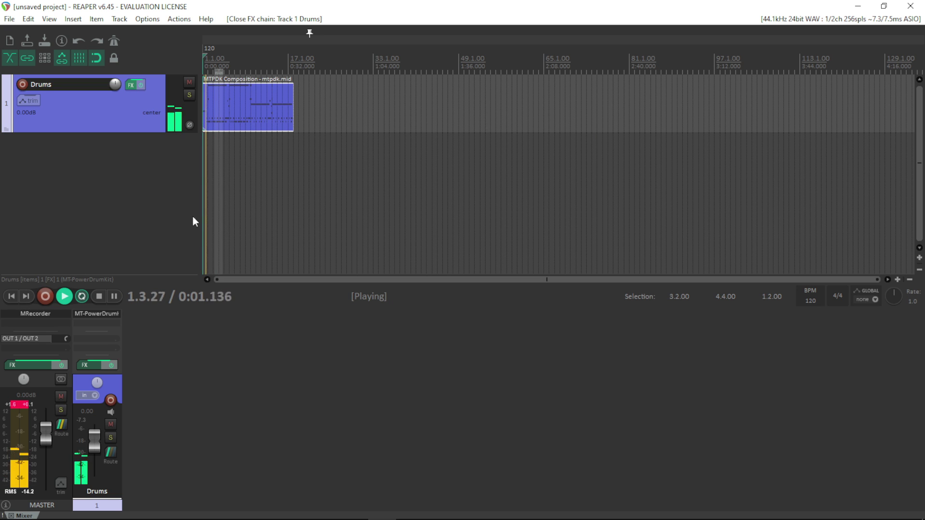
scroll(243, 187, up, 4)
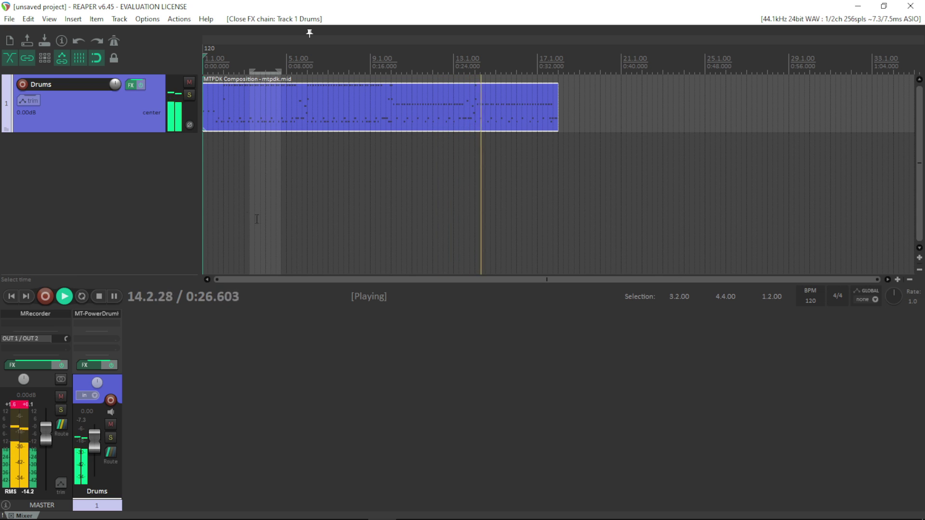
Step: Reopen the drum plugin and place 8th Crash R Groove 04 after the composition item, checking playback
click(132, 85)
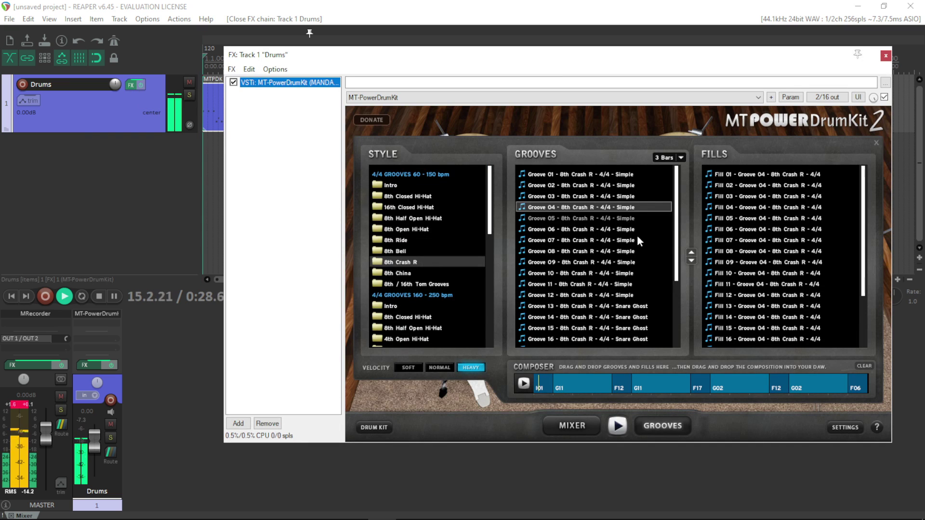
drag(562, 55, 569, 179)
drag(581, 334, 559, 114)
key(space)
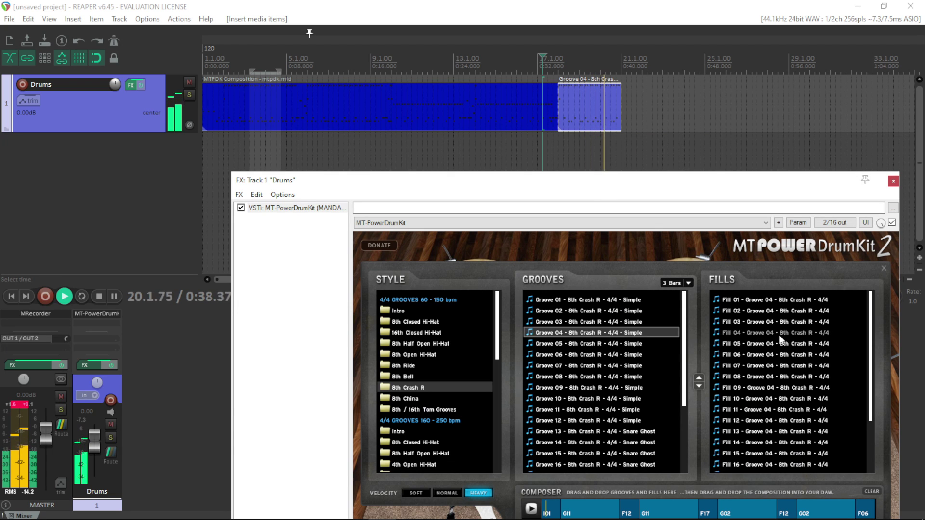
key(space)
Step: Place Fill 06 after the Groove 04 item and play it back
drag(778, 355, 623, 109)
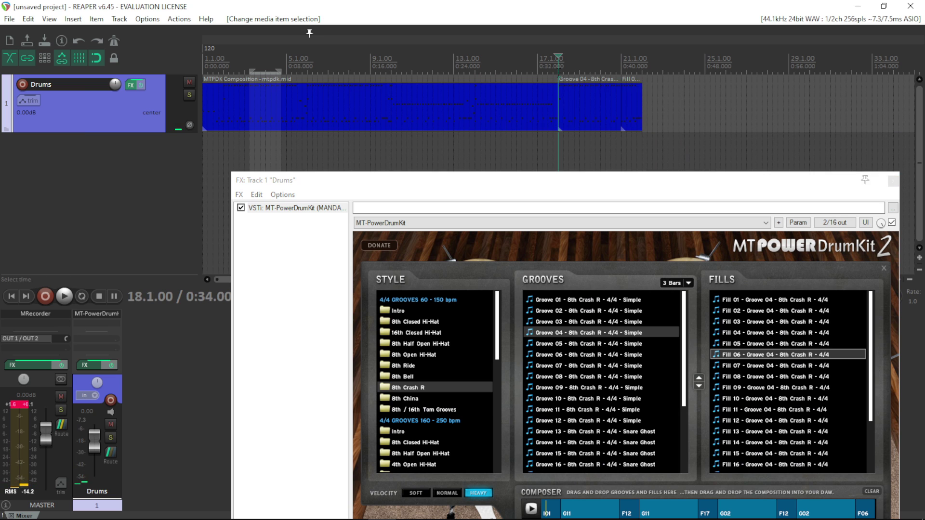
key(space)
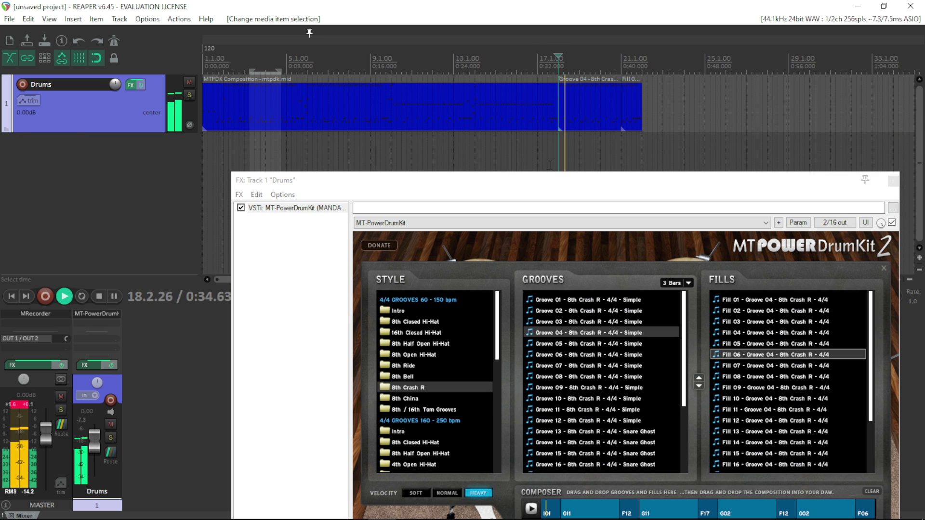
click(648, 183)
drag(648, 183, 632, 166)
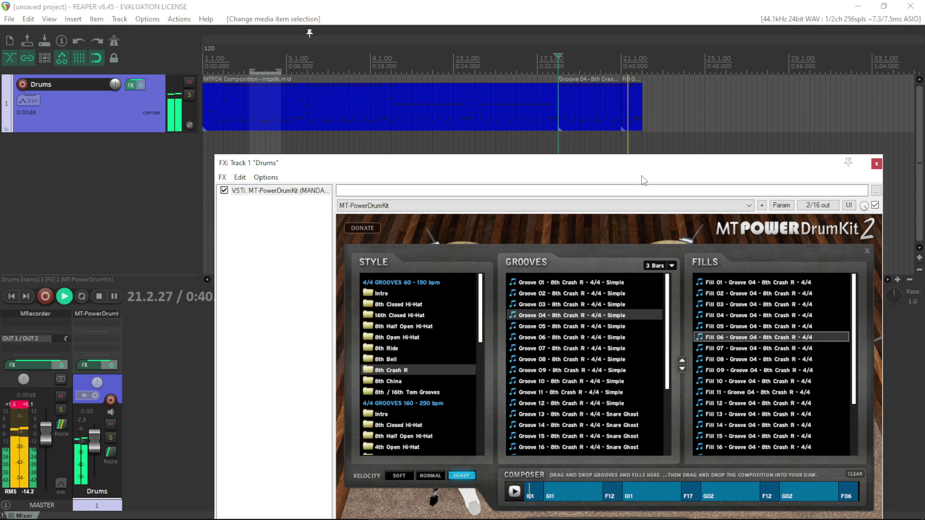
Step: Audition 8th China Grooves 02, 04, 10 and 07, then place Groove 14 after the existing items
key(space)
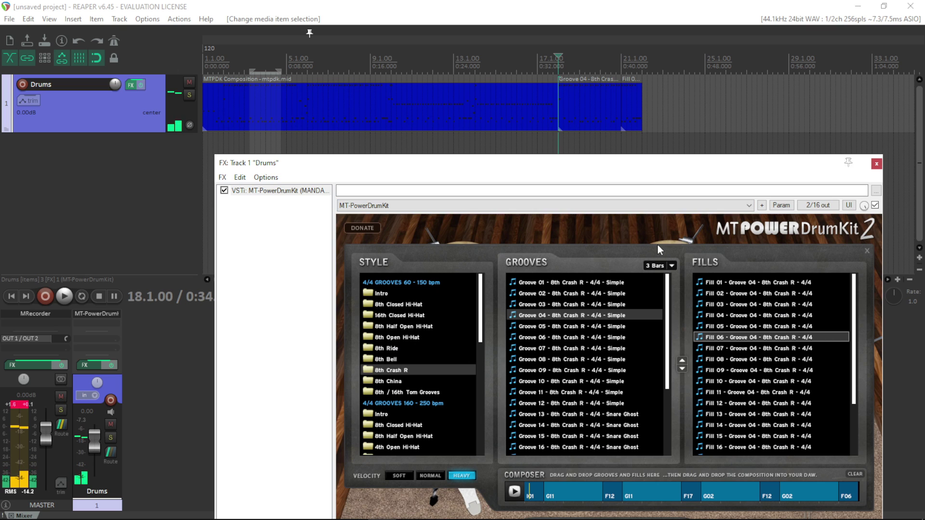
click(401, 382)
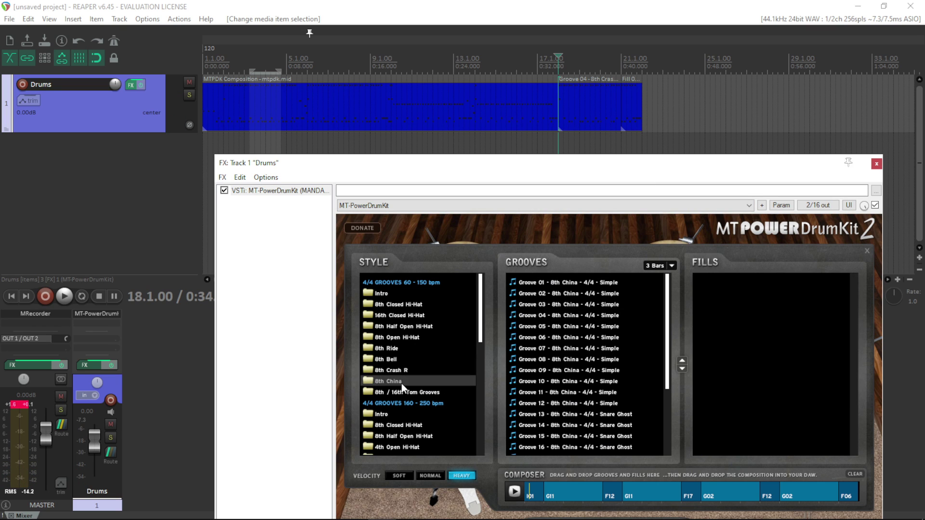
click(590, 293)
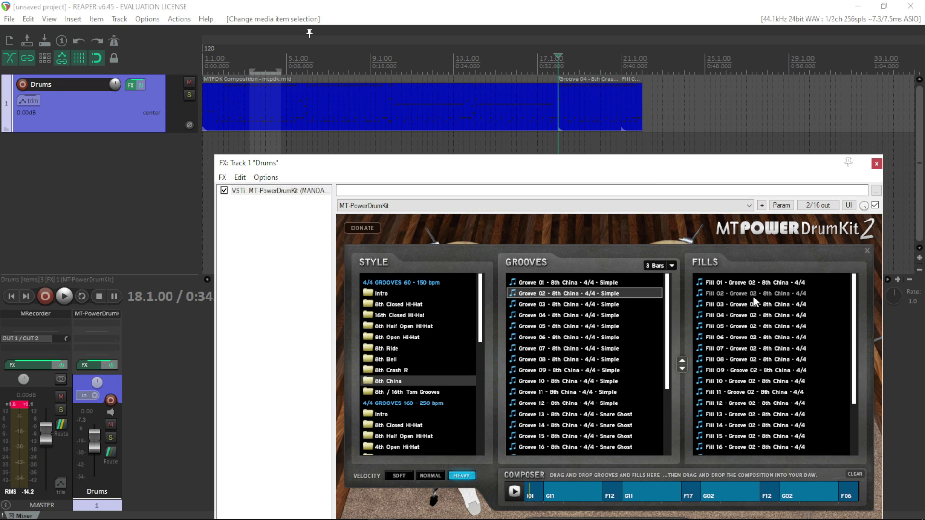
click(600, 293)
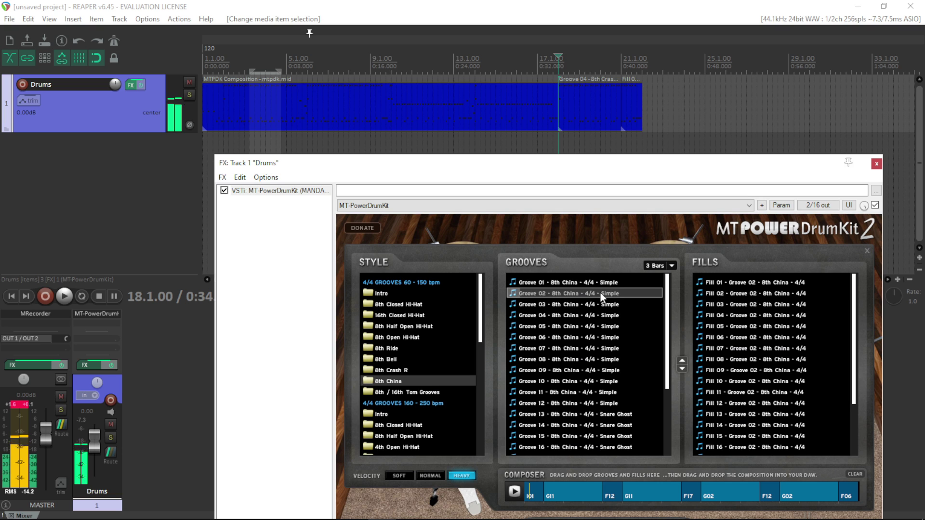
click(588, 316)
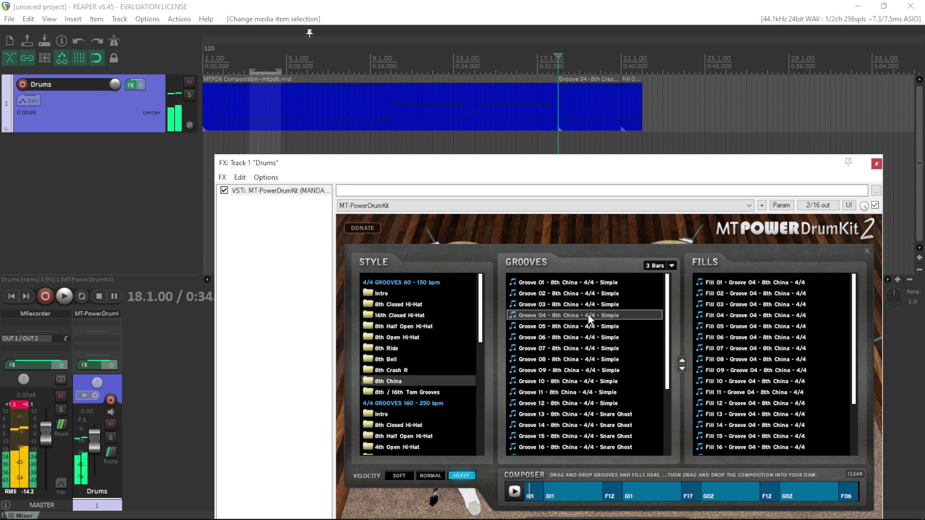
click(562, 379)
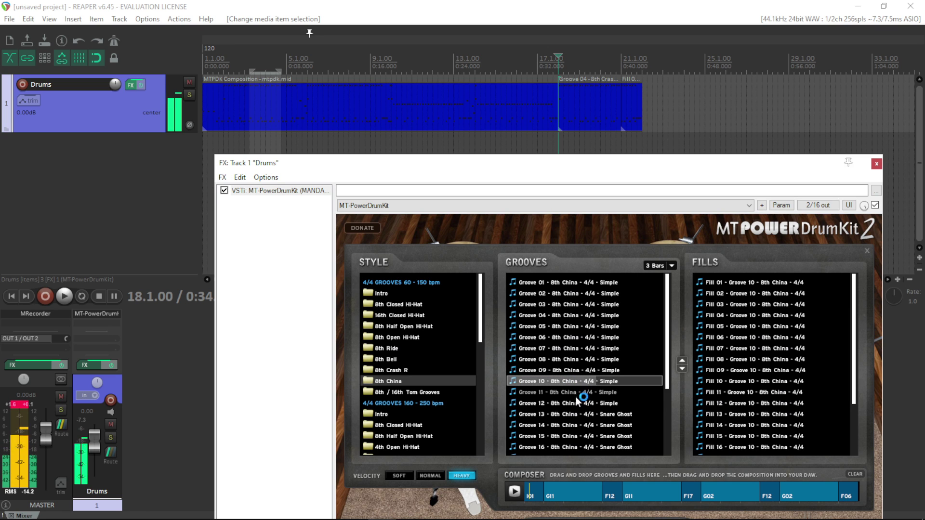
click(569, 349)
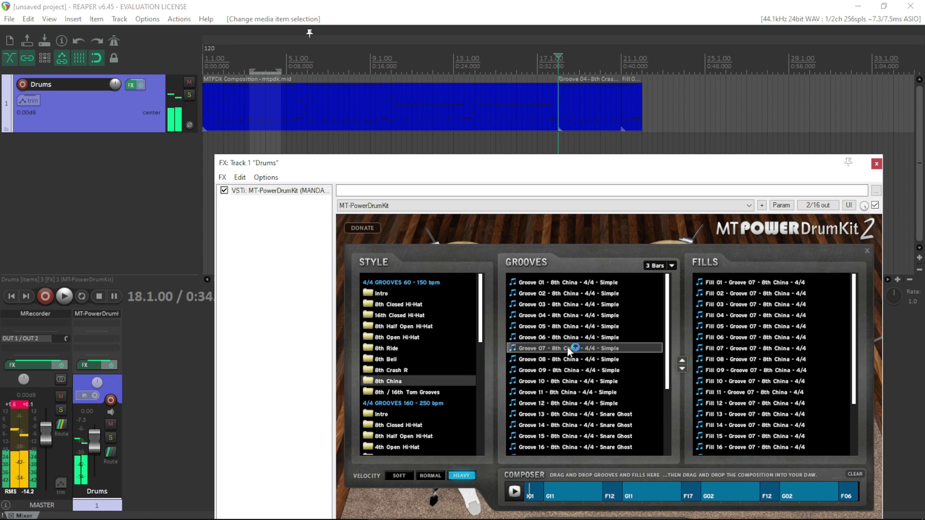
click(571, 425)
scroll(588, 418, down, 1)
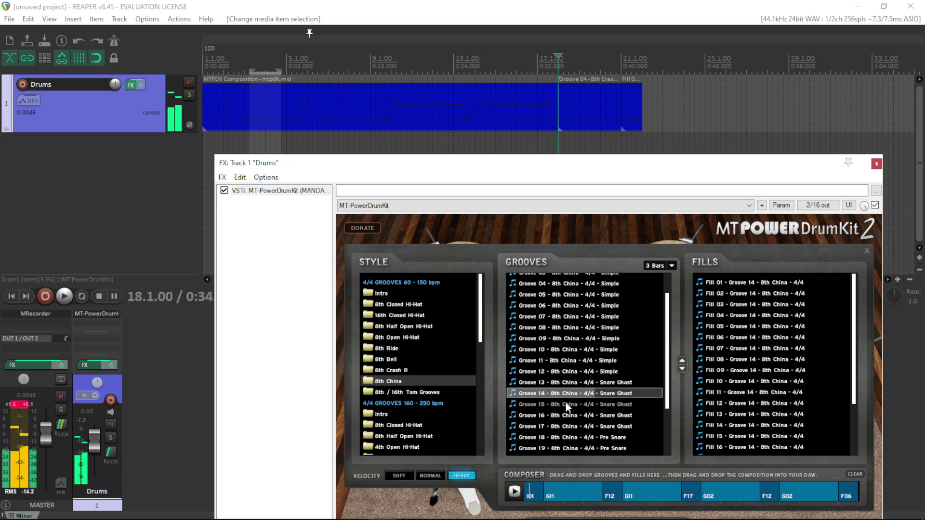
drag(566, 392, 660, 128)
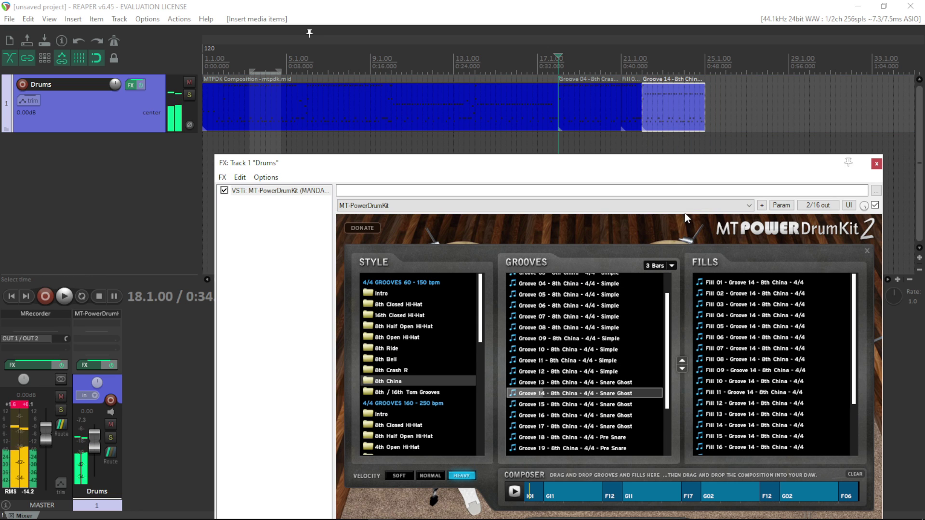
Step: Preview Fills 23 and 22, then add Fill 20 after Groove 14 on the Drums track
scroll(778, 366, down, 2)
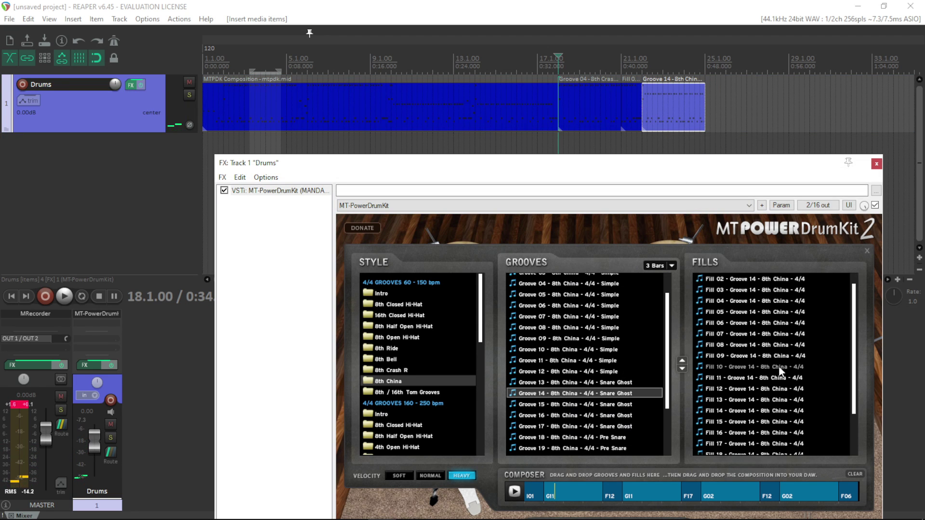
scroll(778, 366, down, 2)
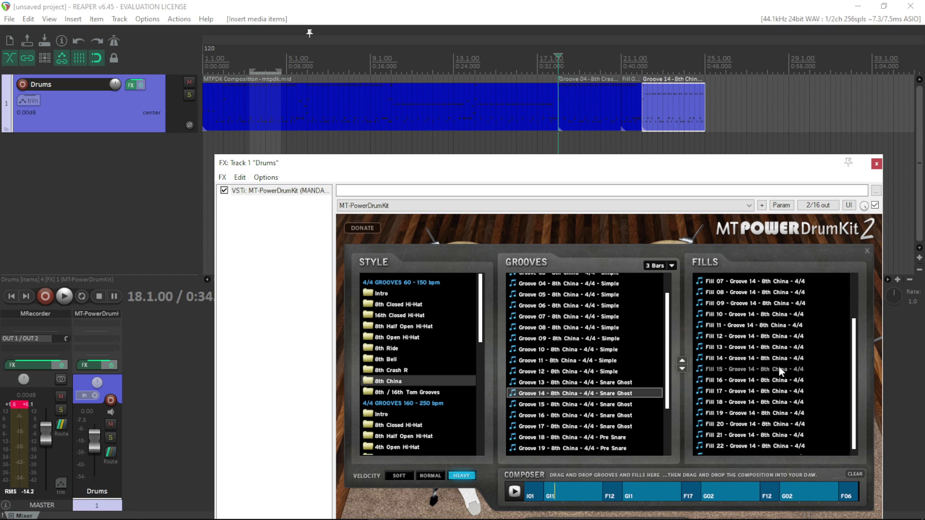
click(764, 446)
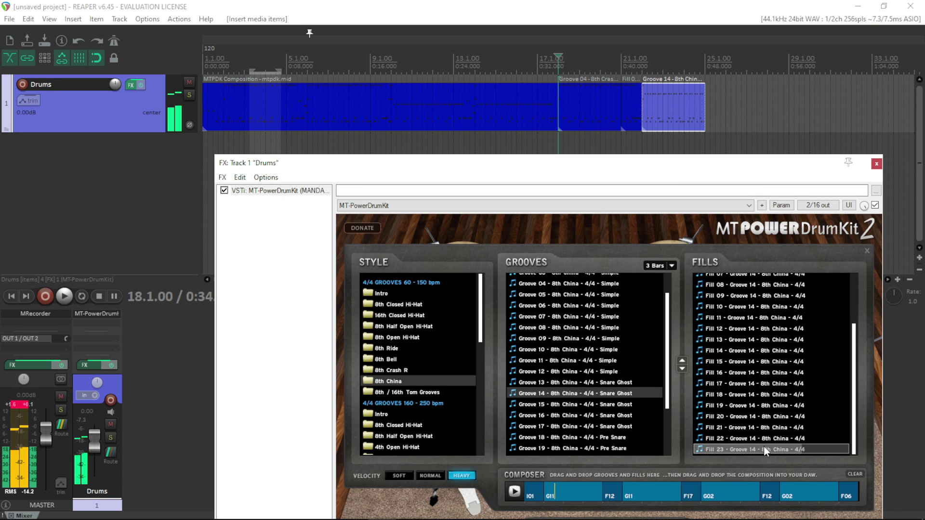
click(760, 440)
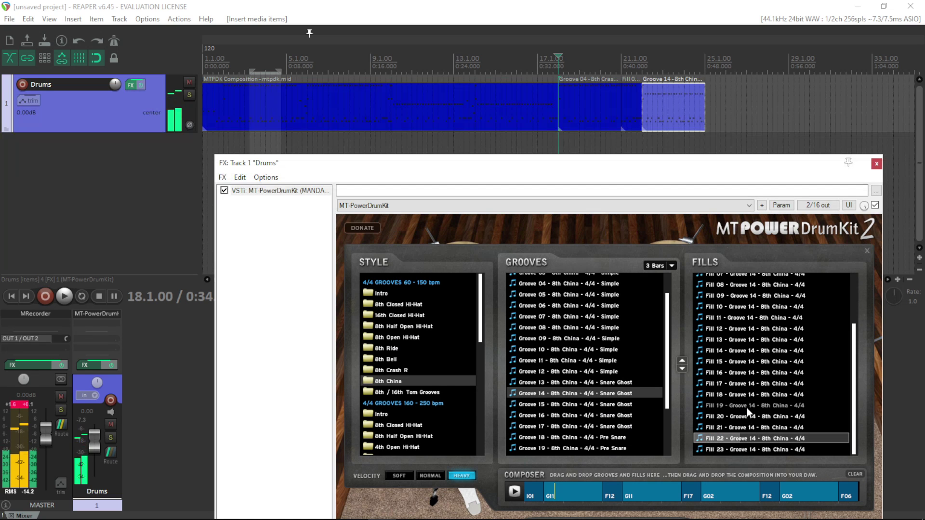
click(748, 416)
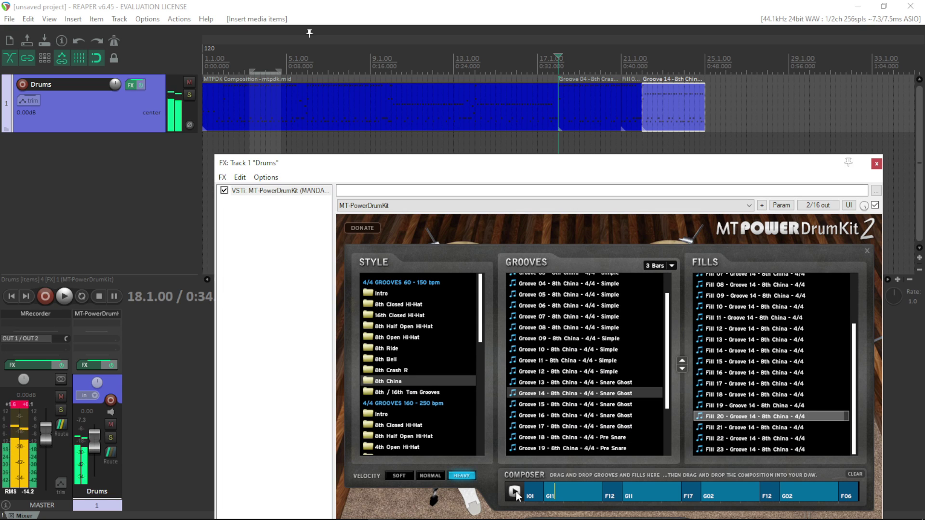
mouse_move(524, 492)
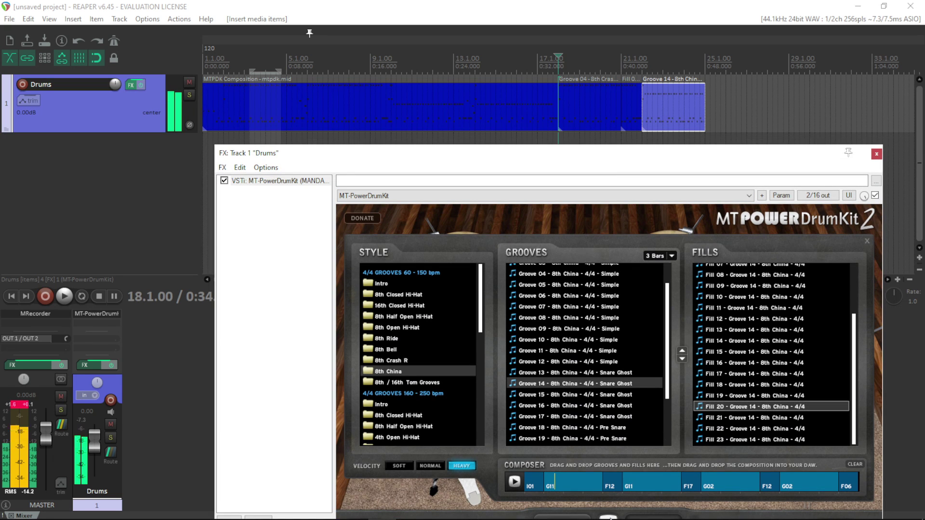
drag(737, 406, 708, 113)
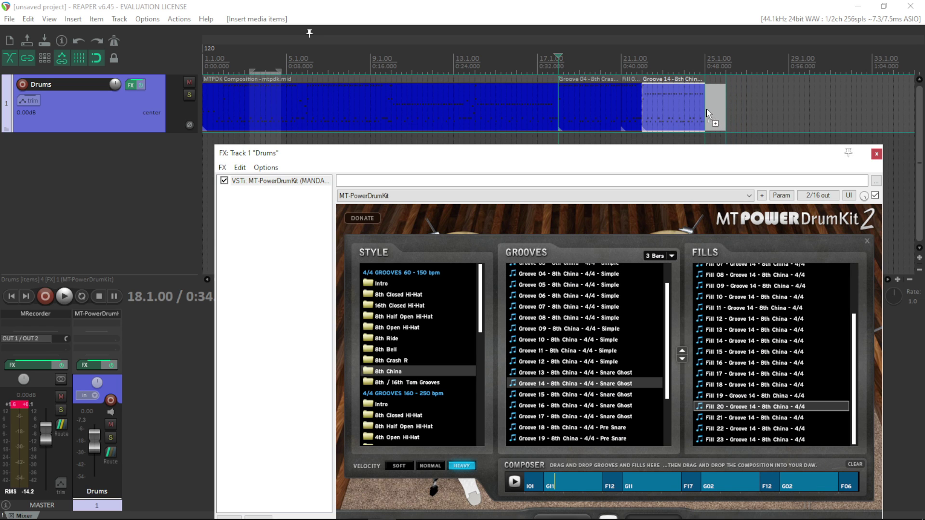
Step: Close the plugin window, make the Drums track taller, and select the Groove 04 item
click(876, 153)
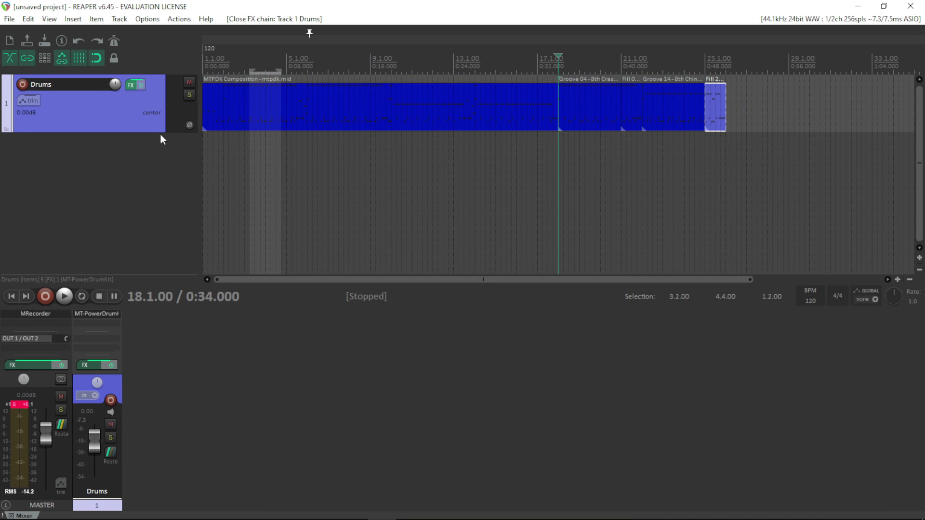
drag(157, 134, 156, 183)
click(260, 142)
click(576, 140)
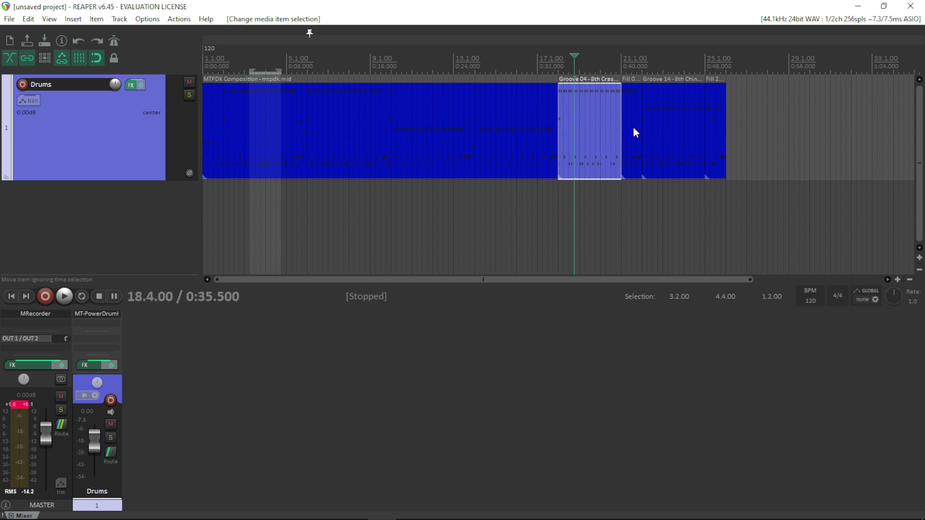
Step: Inspect the MTPDK Composition notes in an enlarged MIDI editor, then reopen MT-PowerDrumKit for Drums
click(255, 142)
double_click(283, 138)
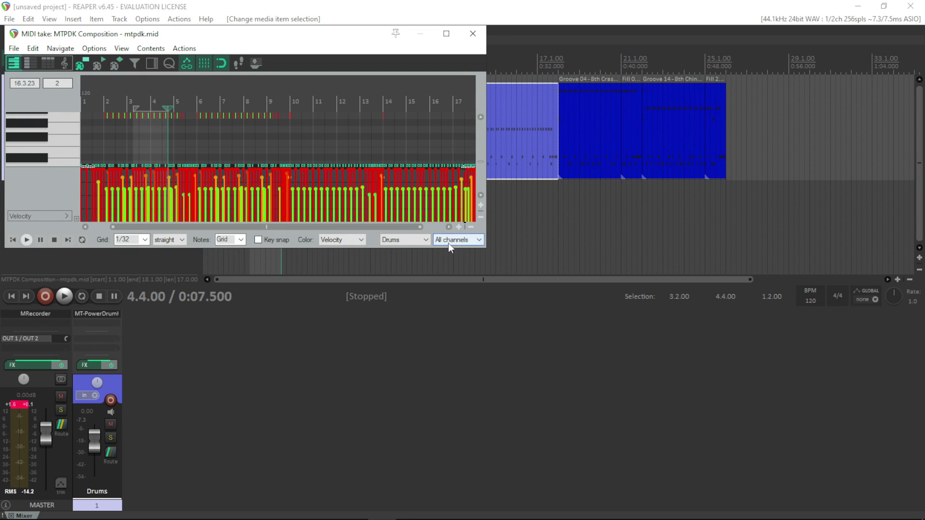
drag(425, 250, 427, 301)
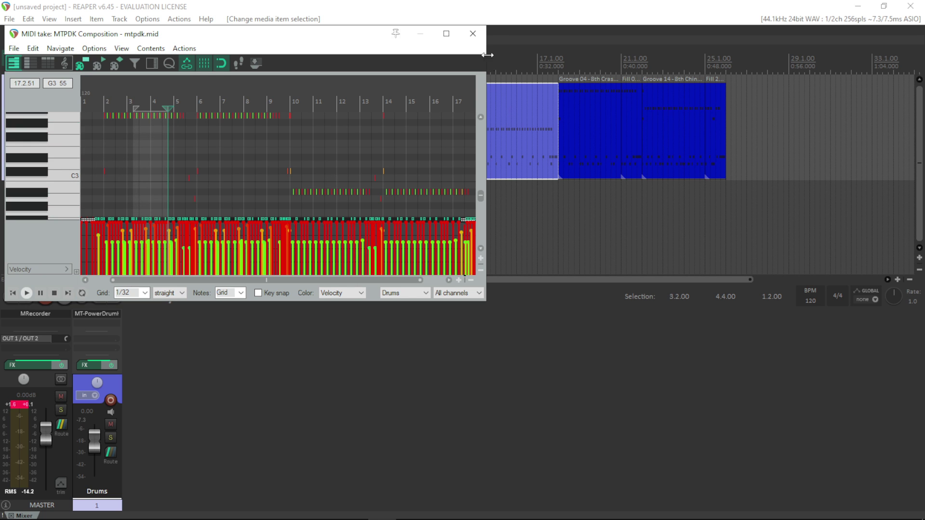
click(473, 33)
click(135, 85)
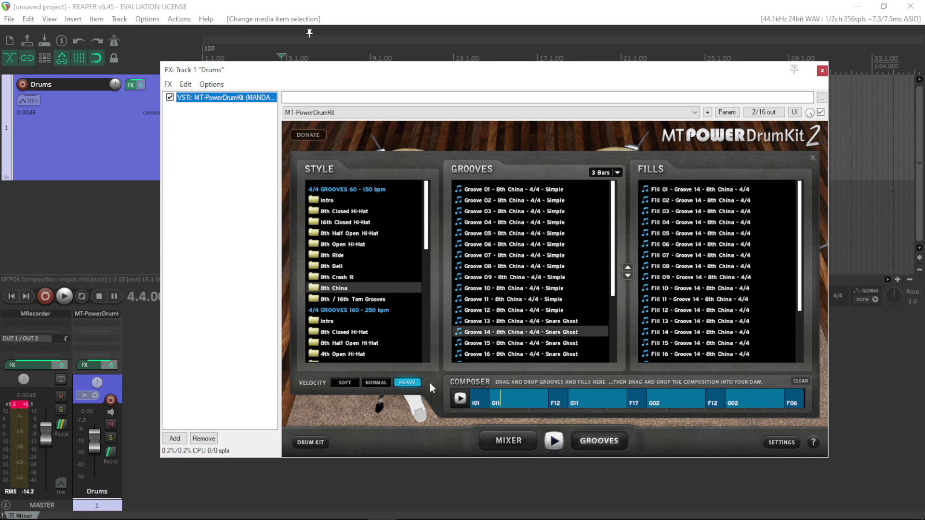
Step: Preview the composition comparing SOFT, NORMAL and HEAVY velocity, keep NORMAL, and show MIXER view
click(552, 441)
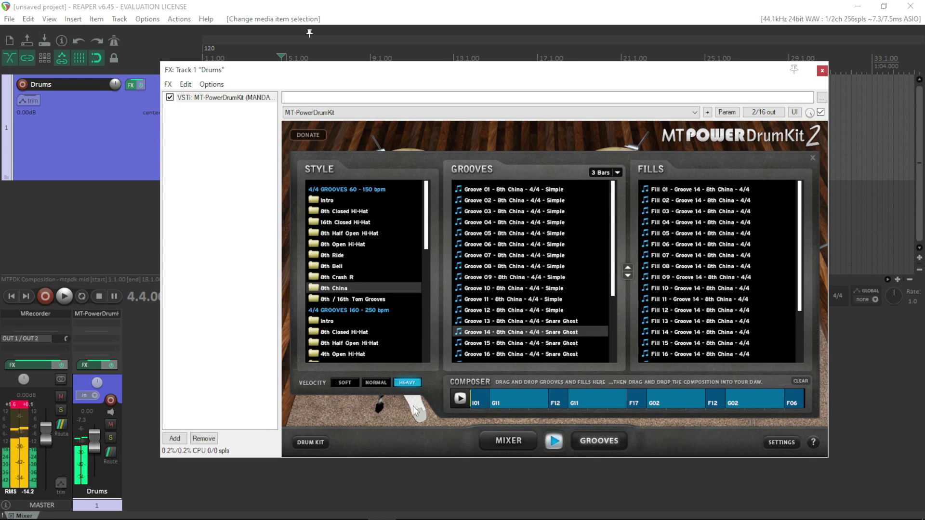
click(380, 383)
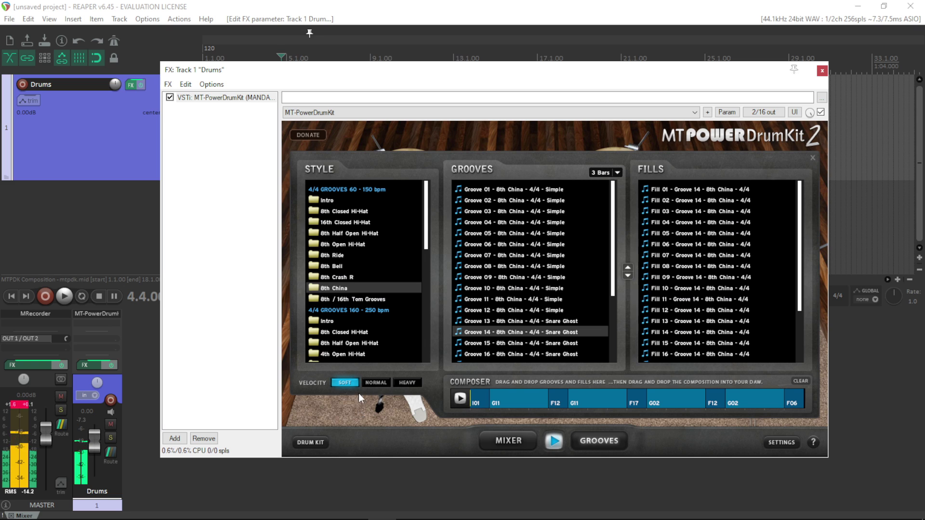
click(379, 384)
click(407, 383)
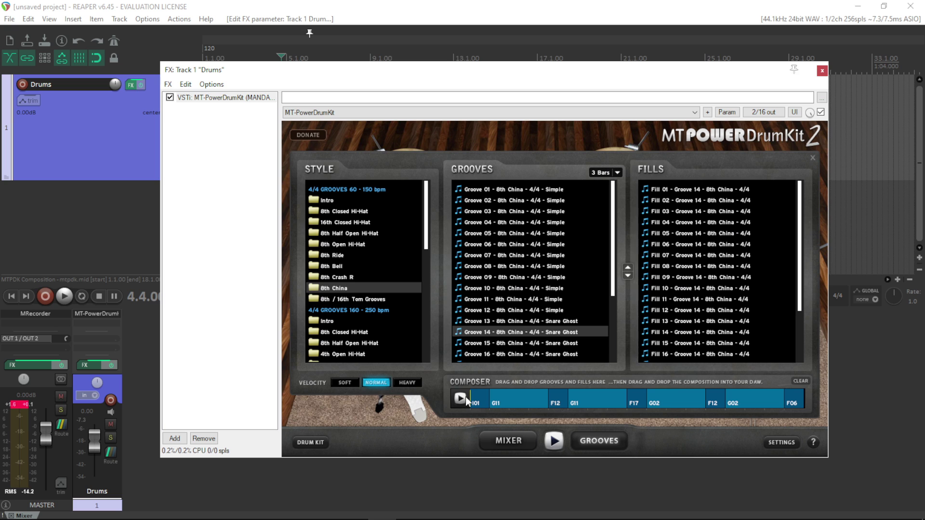
click(508, 441)
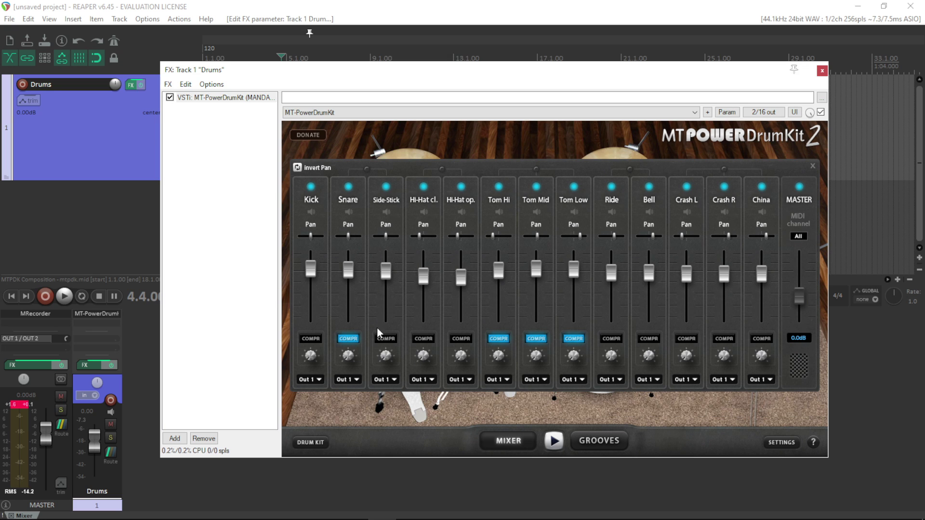
Step: Play the project briefly, stop it, and close the MT-PowerDrumKit FX window
key(space)
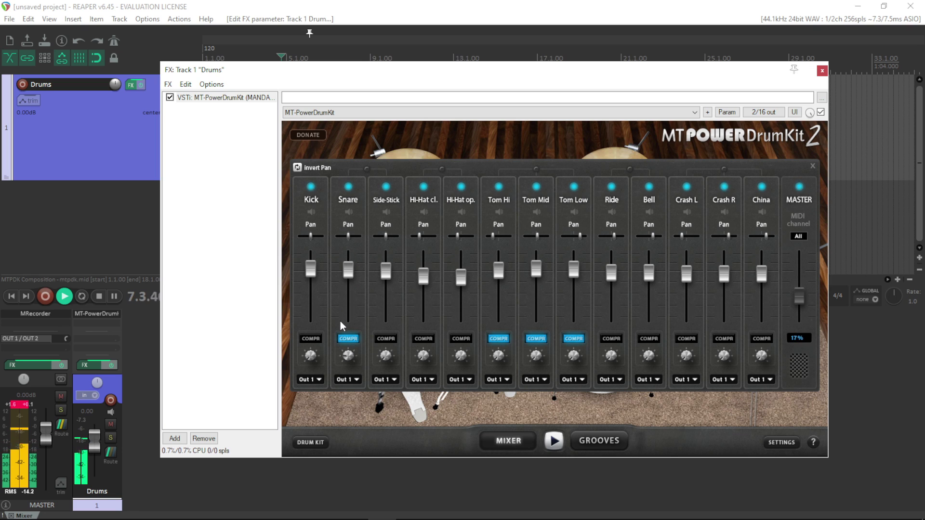
key(Escape)
key(space)
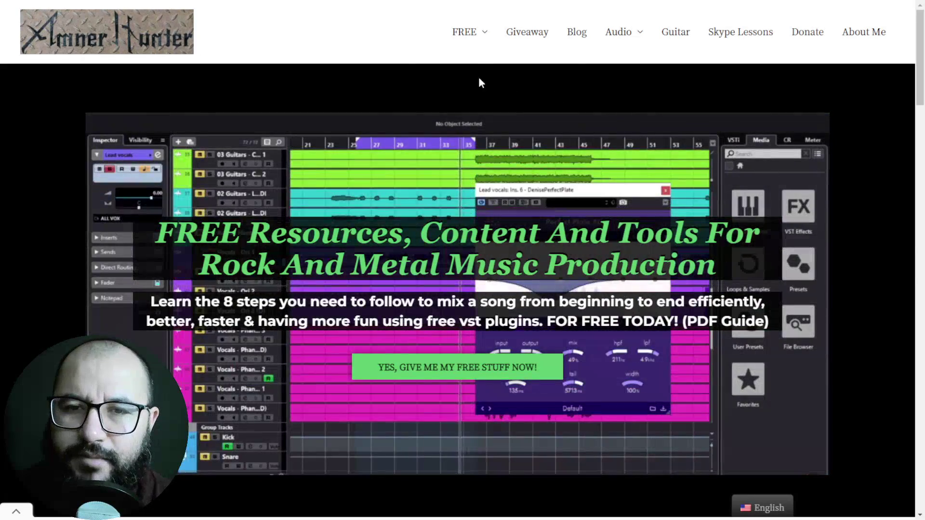
mouse_move(476, 36)
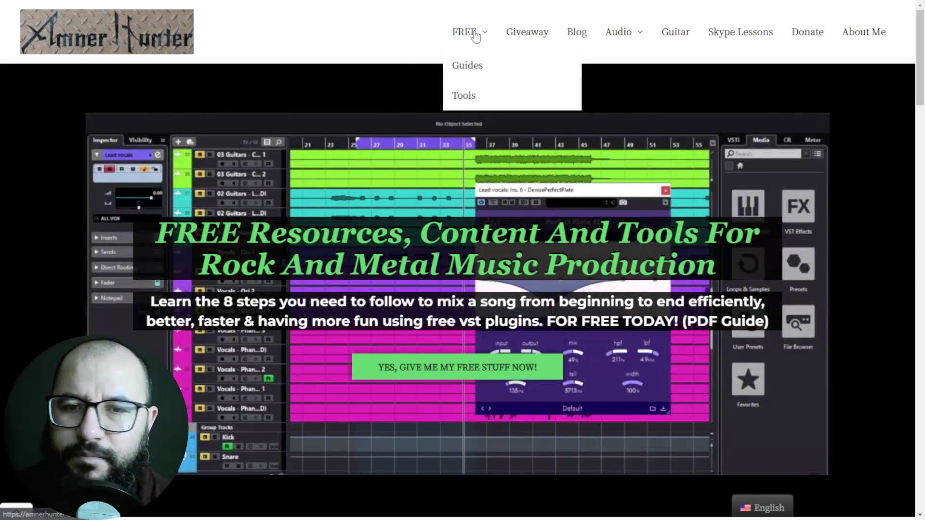